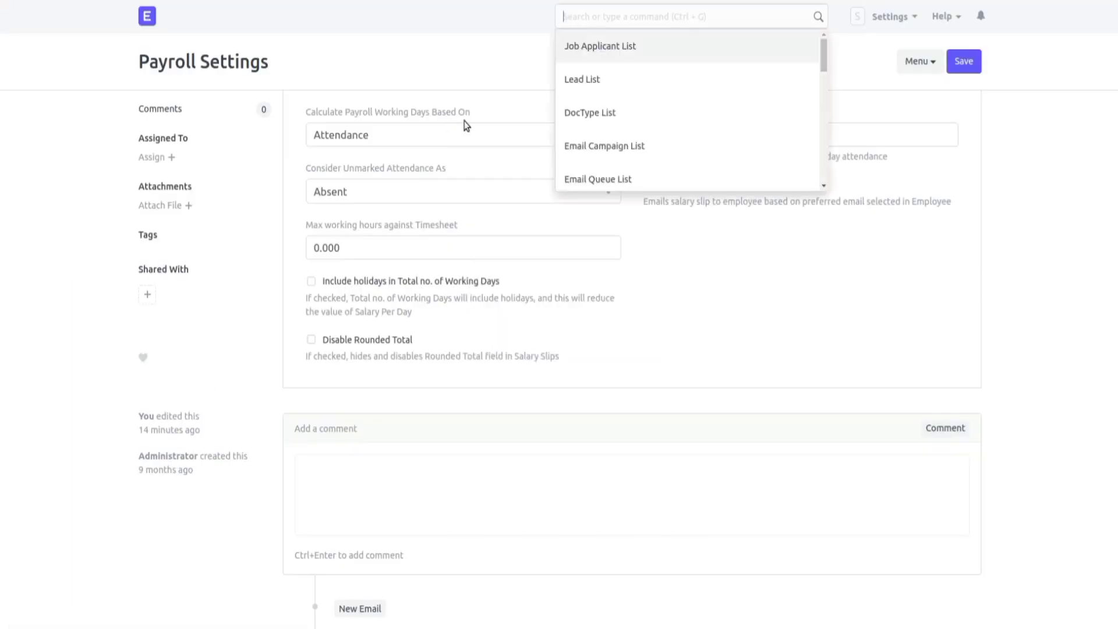
Step: Open Holiday List 2021 and review its date range and listed holidays
text(holi)
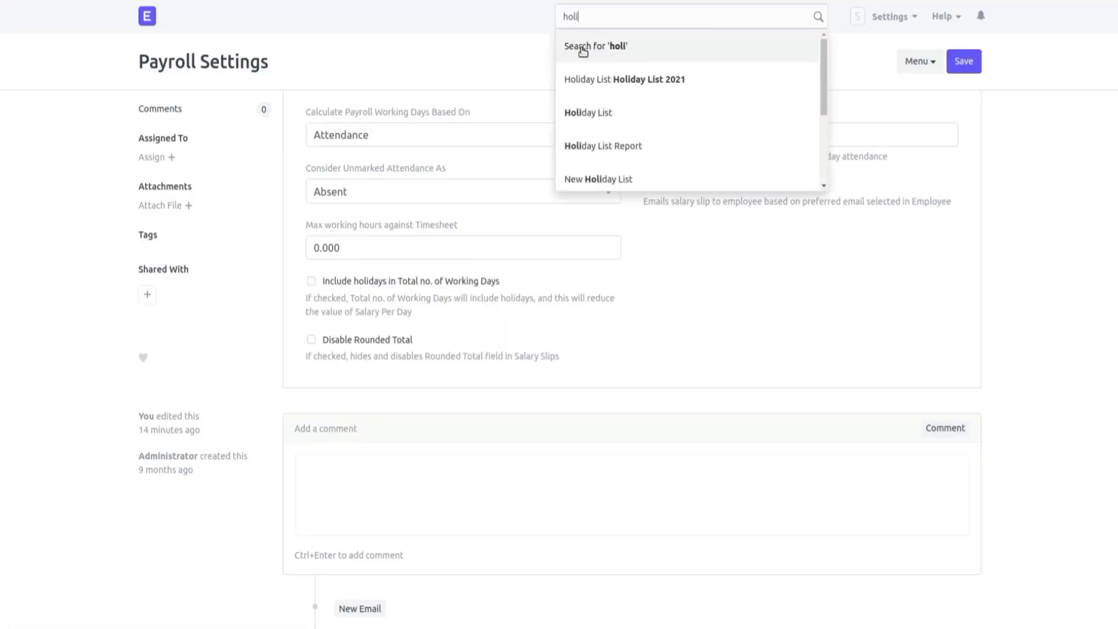
click(609, 86)
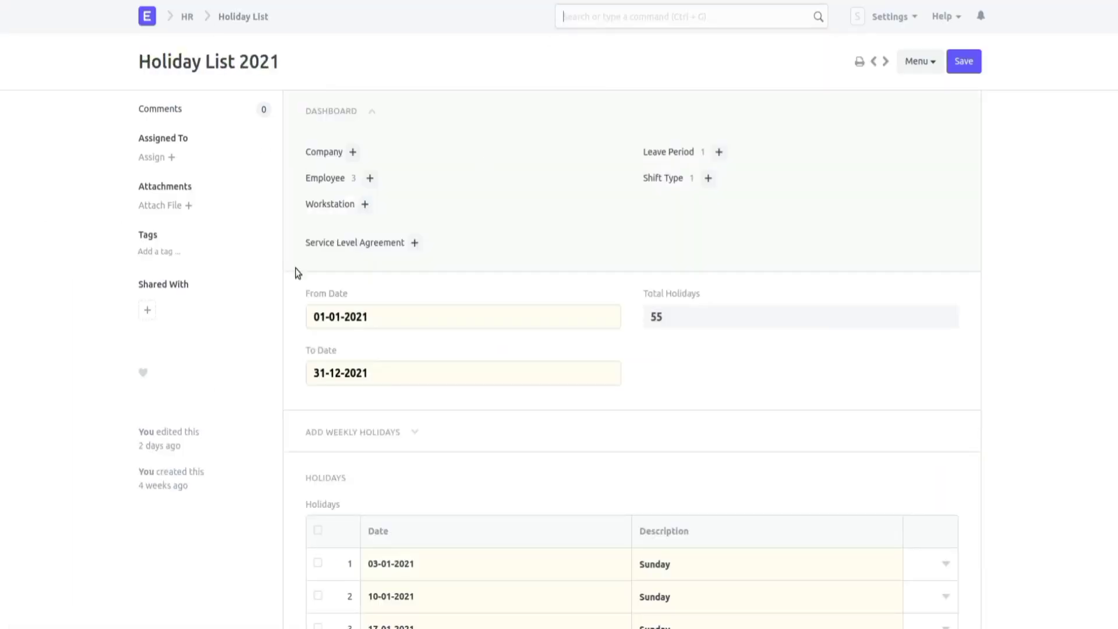
scroll(285, 343, down, 3)
scroll(286, 347, down, 3)
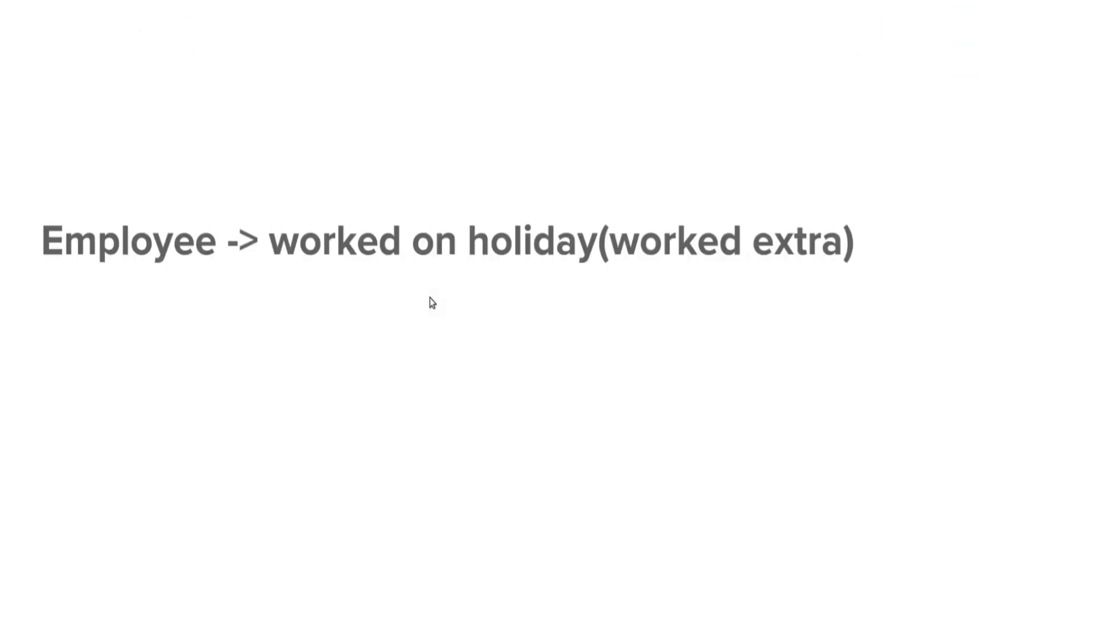
key(Right)
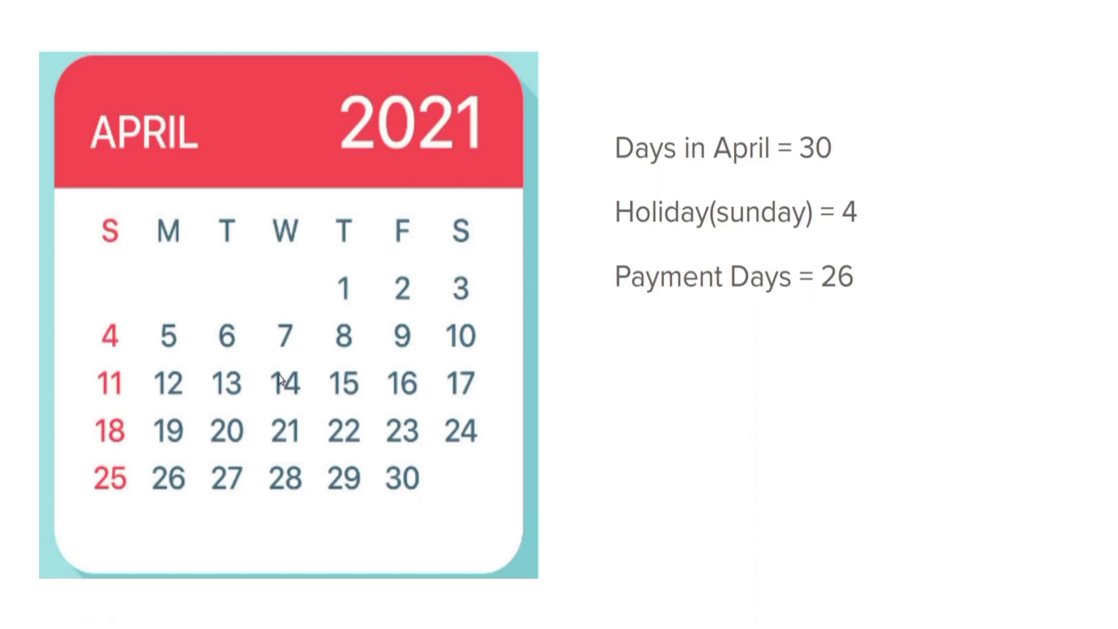
click(304, 396)
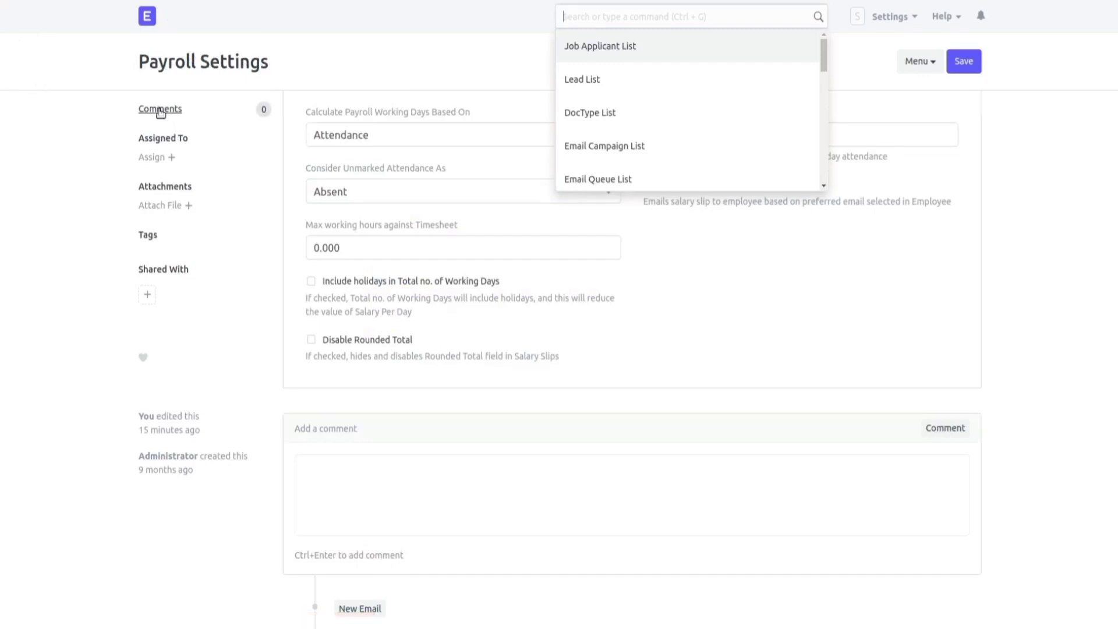
Step: Examine the Payroll Settings options for calculating payroll working days and for considering unmarked attendance
click(82, 99)
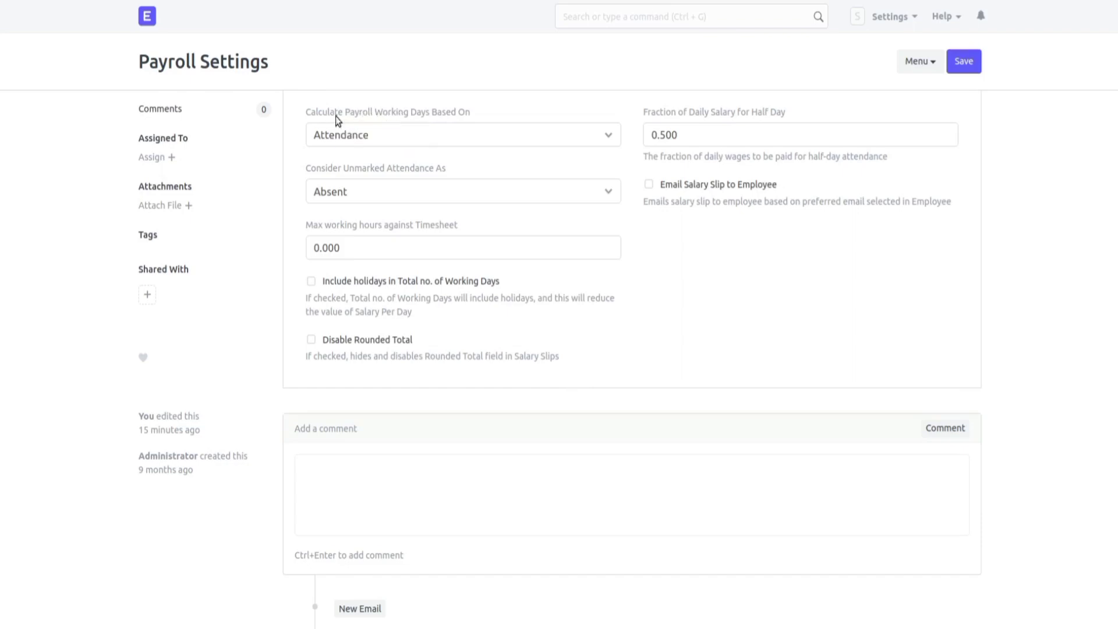
click(362, 134)
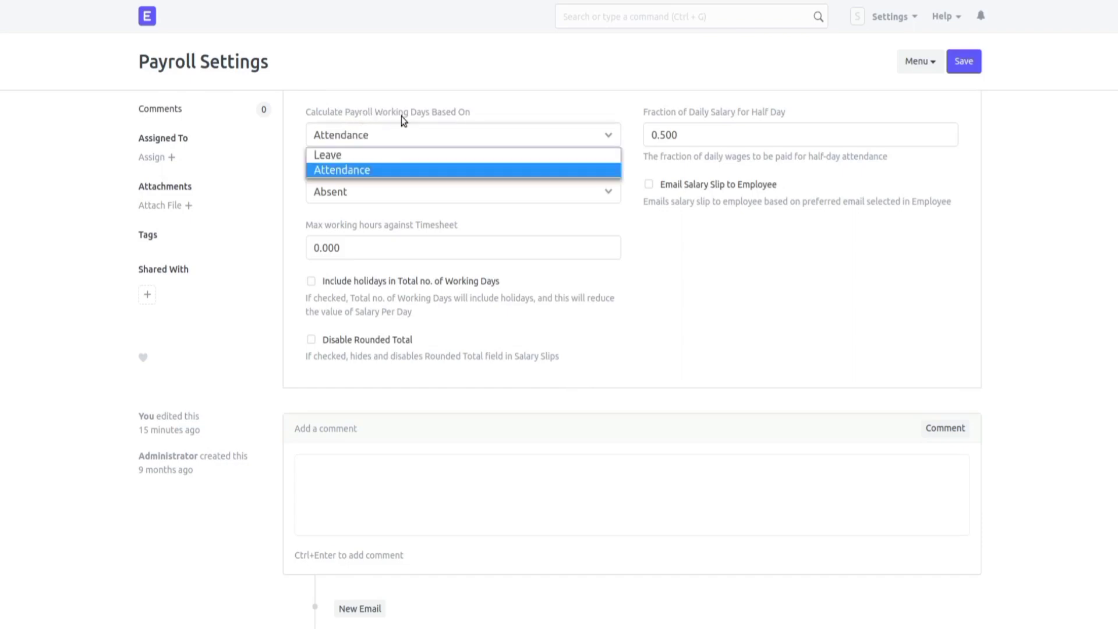
click(446, 99)
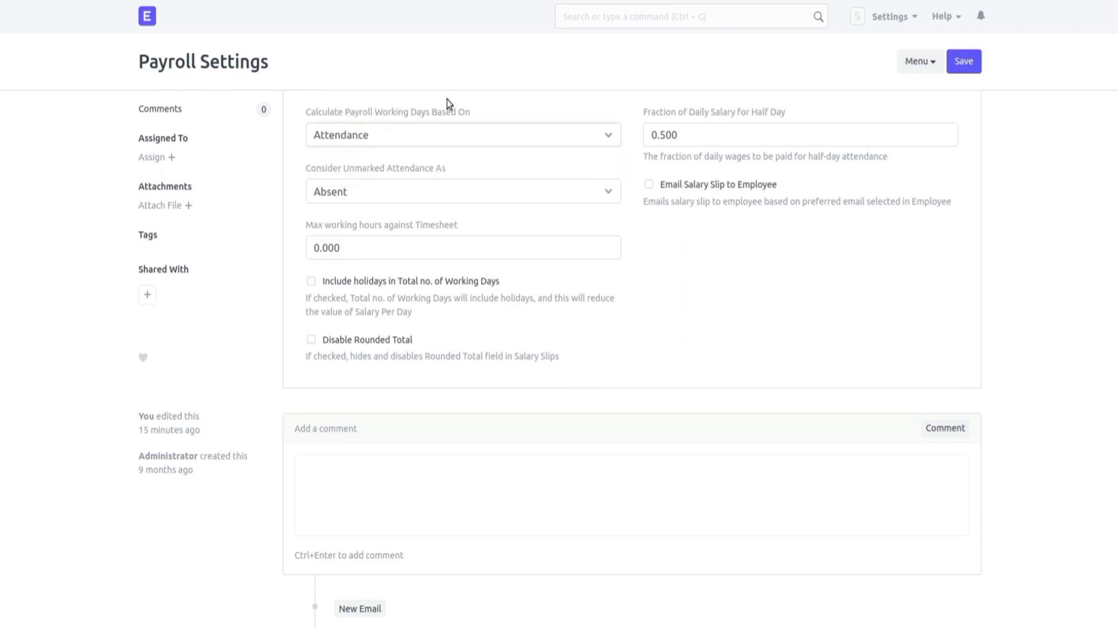
click(380, 192)
click(335, 159)
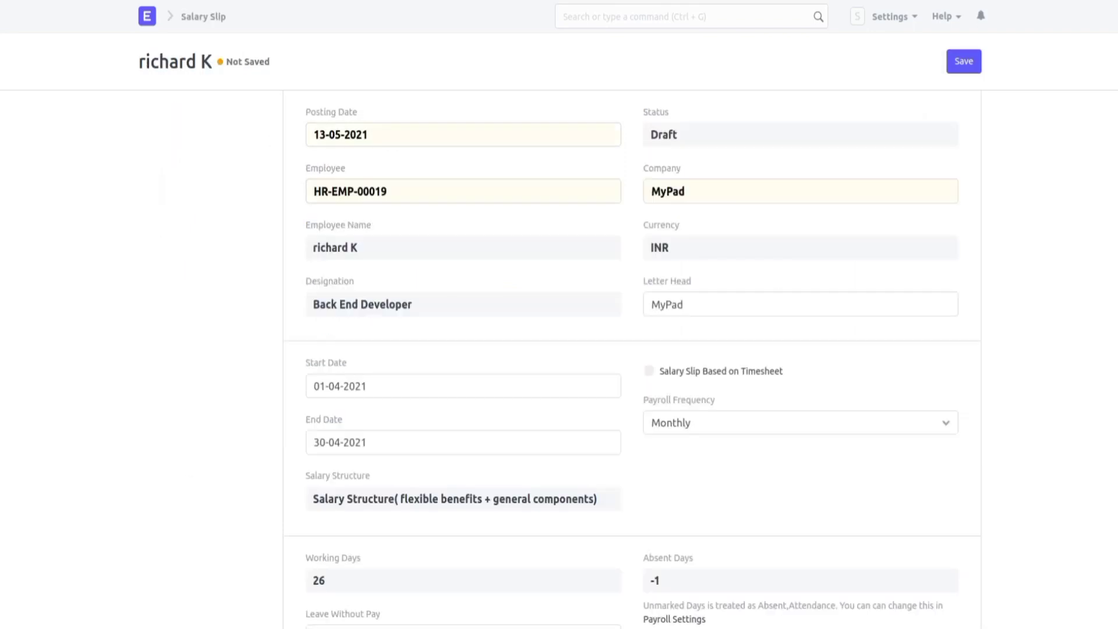
Step: Review the working, absent and payment days on the employee's unsaved April 2021 salary slip
scroll(221, 271, down, 5)
scroll(221, 271, up, 3)
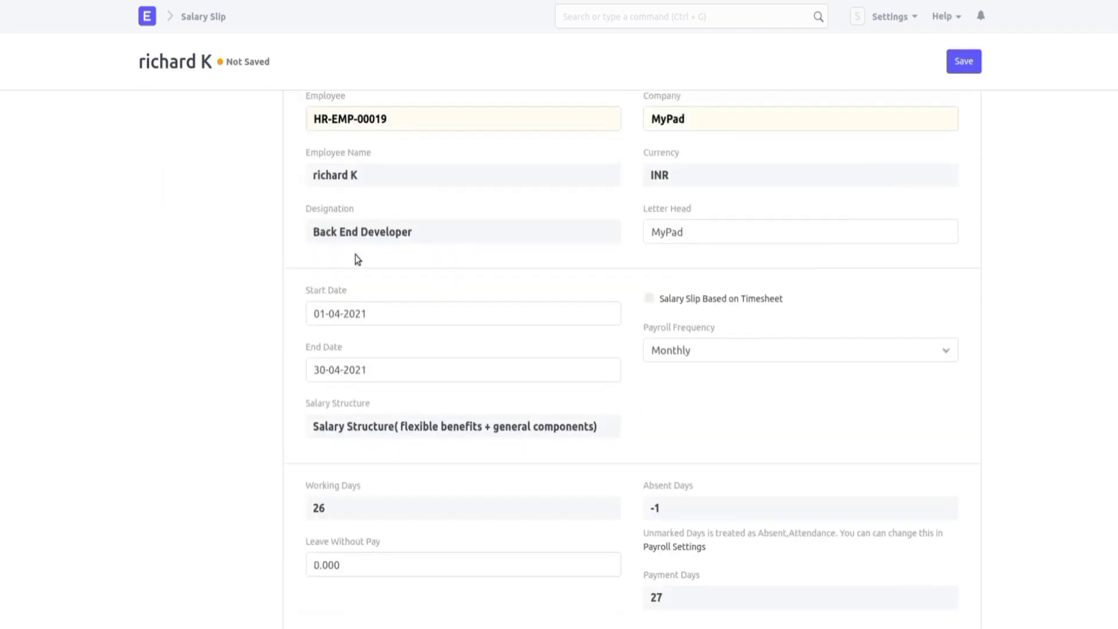
scroll(369, 292, up, 1)
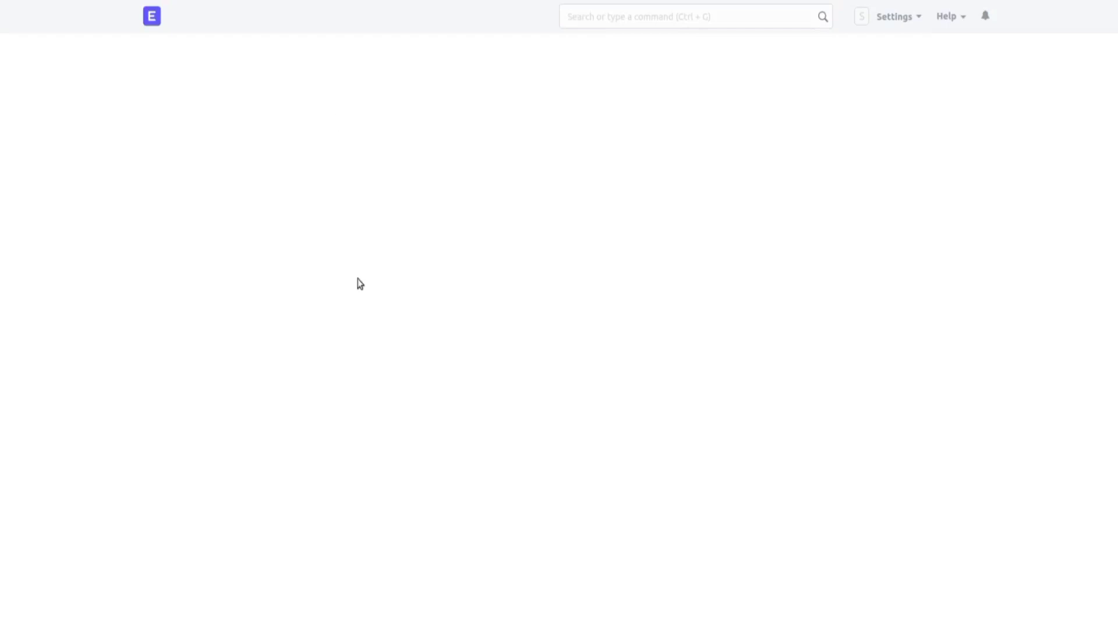
Step: Select the employee in a new salary slip and check its working and payment days
click(351, 196)
text(rich)
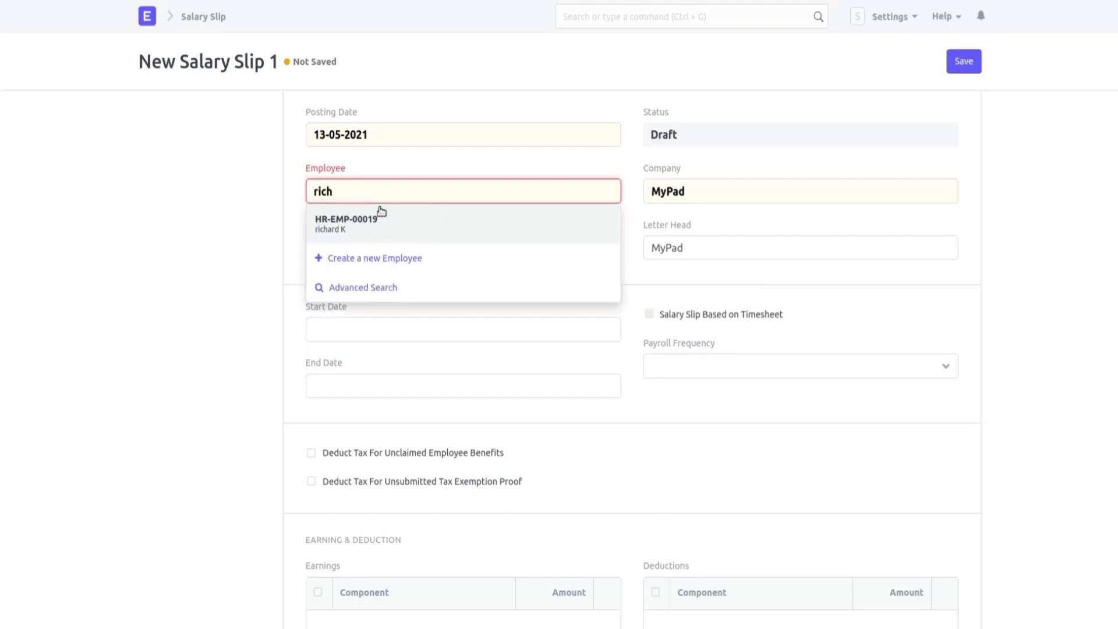
click(379, 213)
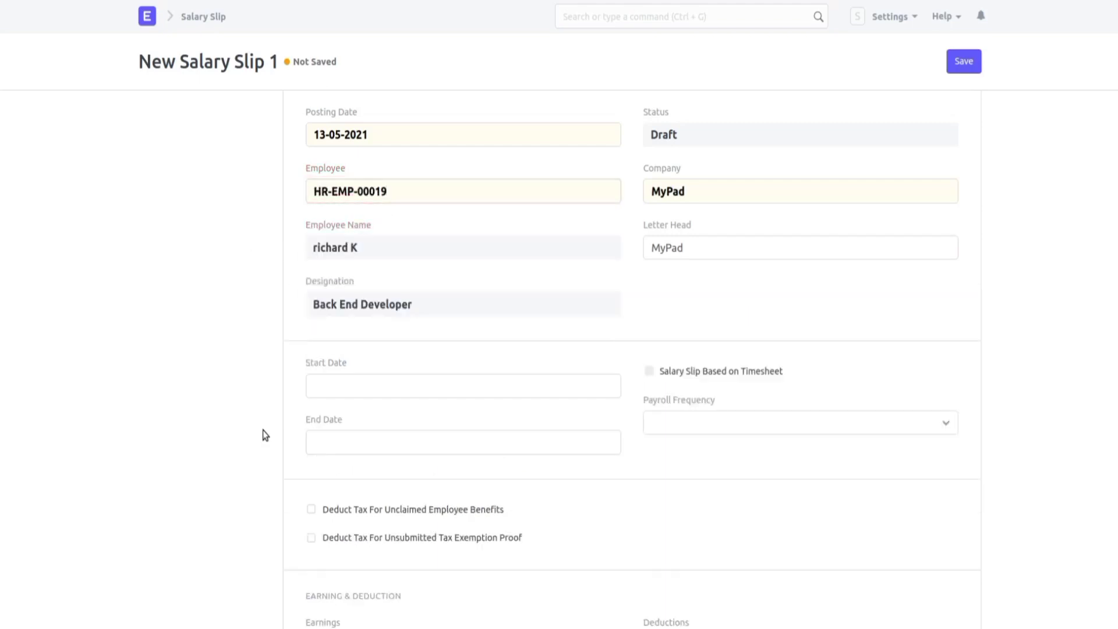
click(352, 386)
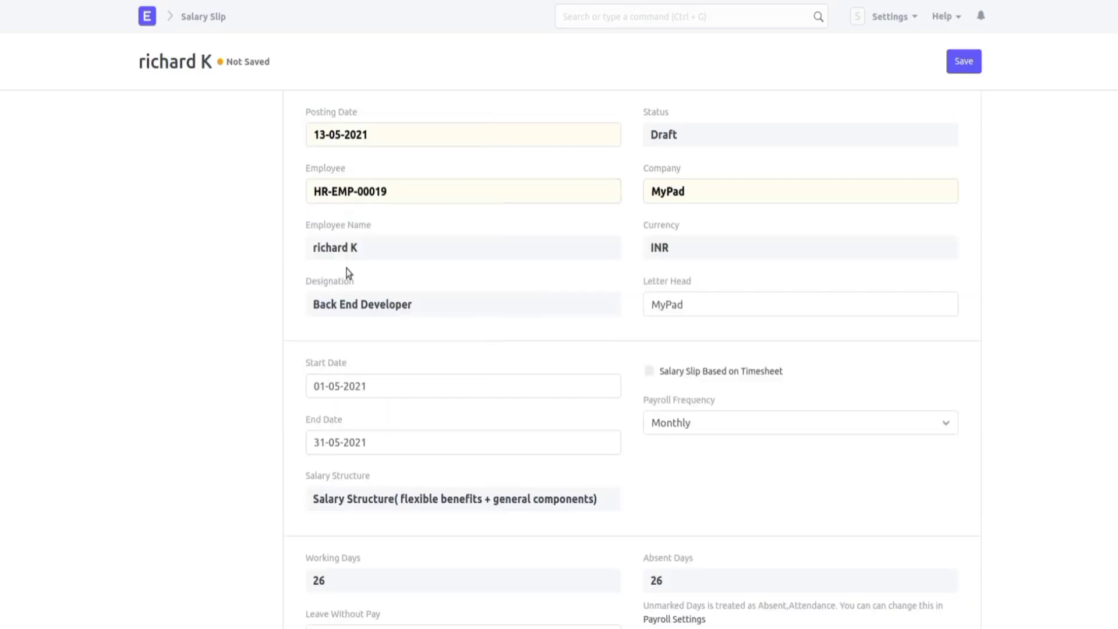
scroll(357, 393, down, 2)
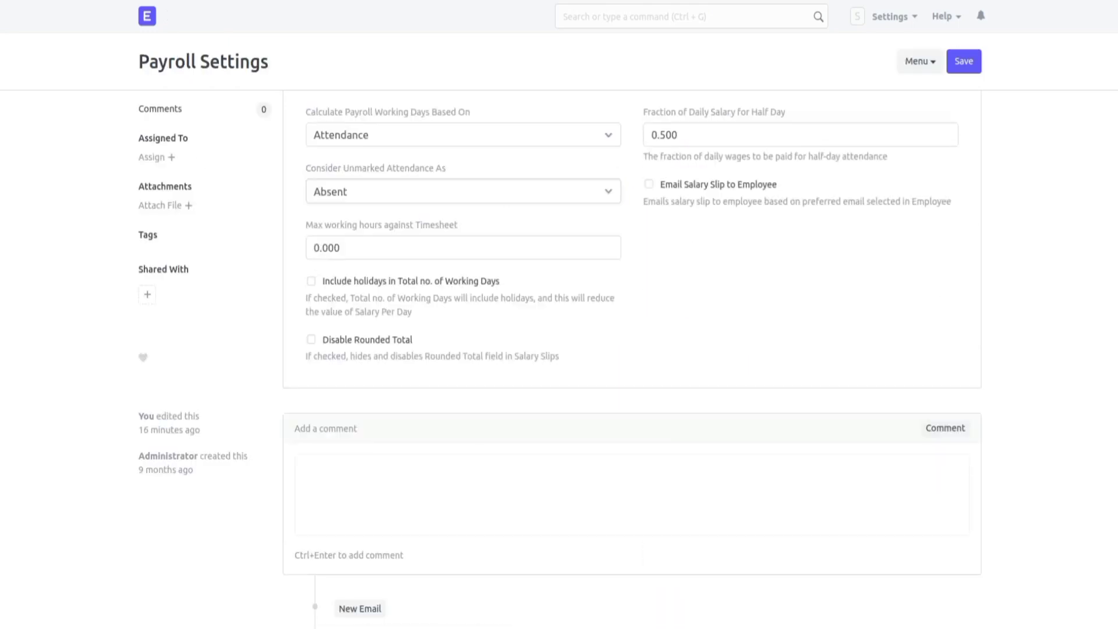
Step: Include holidays in the total number of working days in Payroll Settings and save
click(326, 282)
click(965, 65)
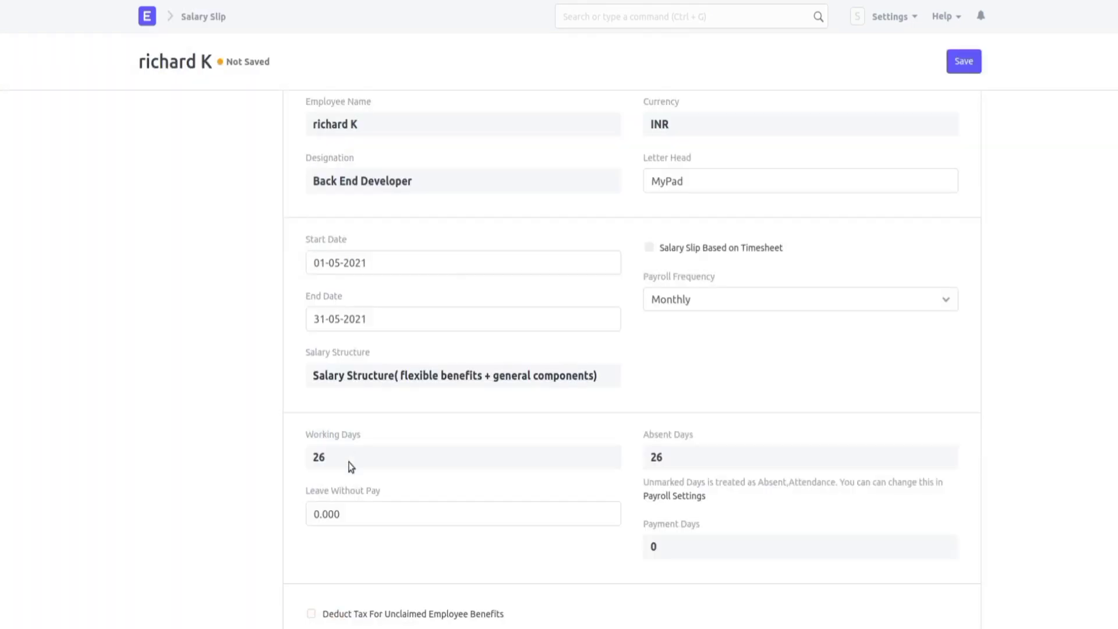
Step: Reload the new salary slip, select the employee again and check the working and payment days
scroll(348, 464, down, 1)
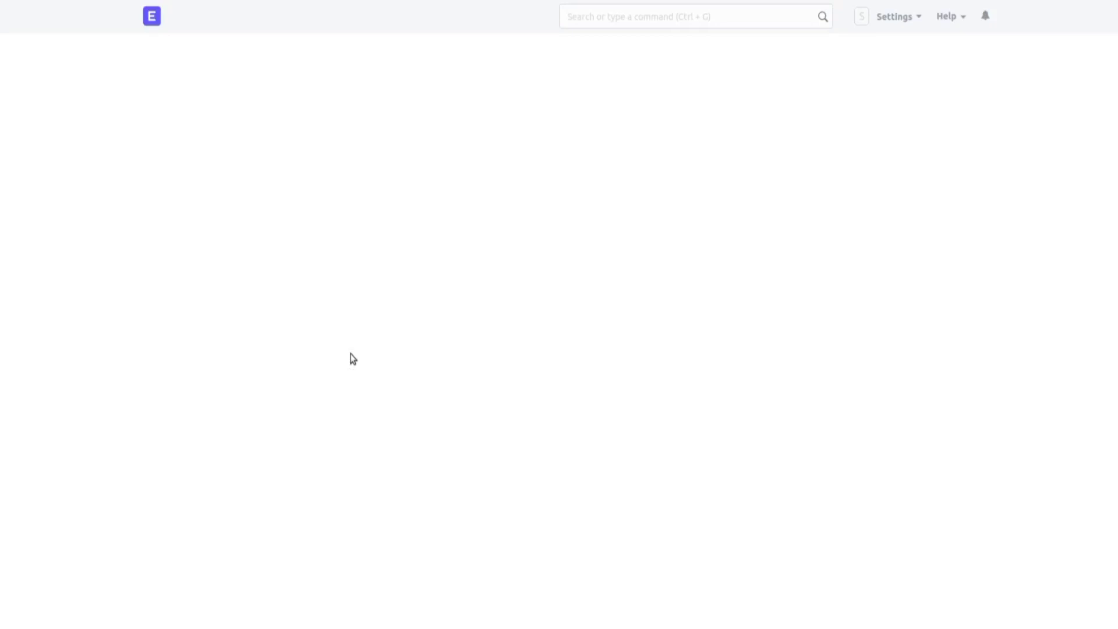
click(349, 193)
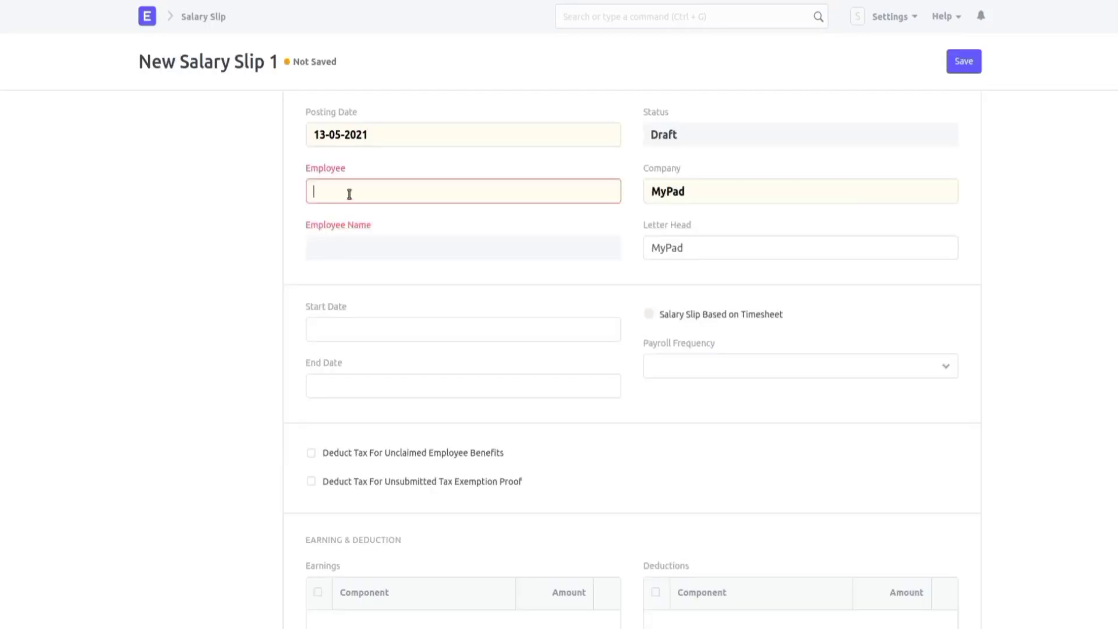
text(rich)
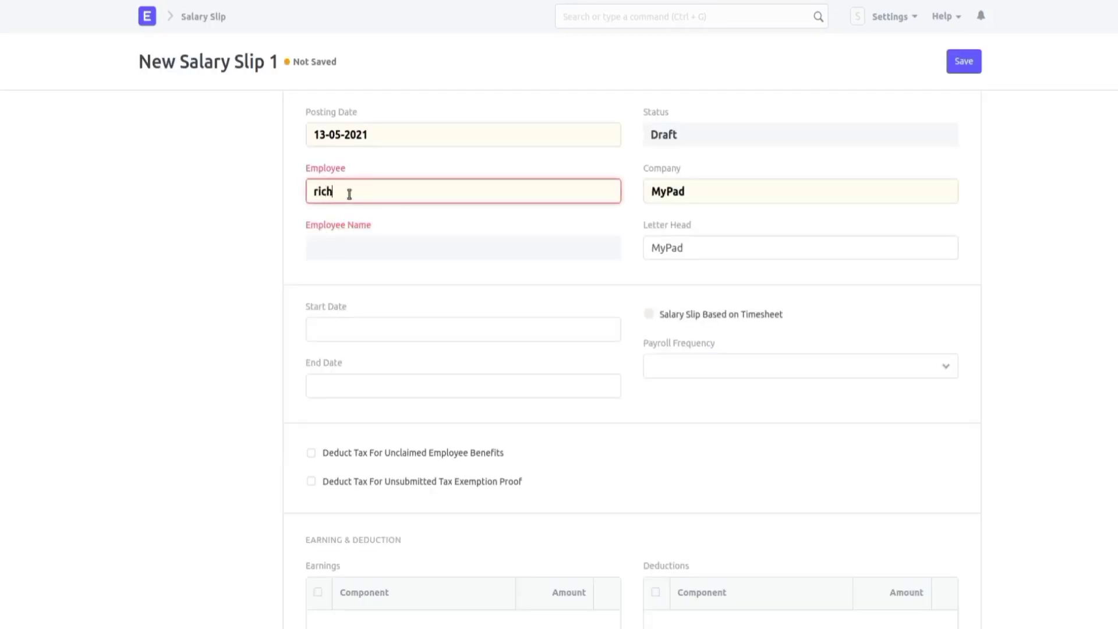
click(362, 217)
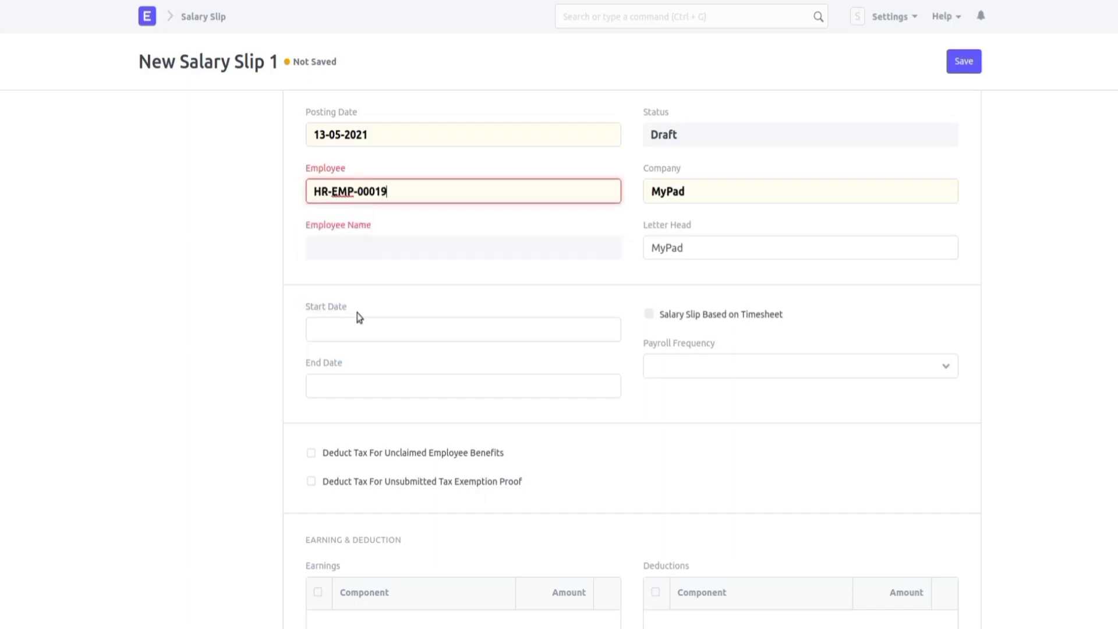
scroll(314, 288, down, 2)
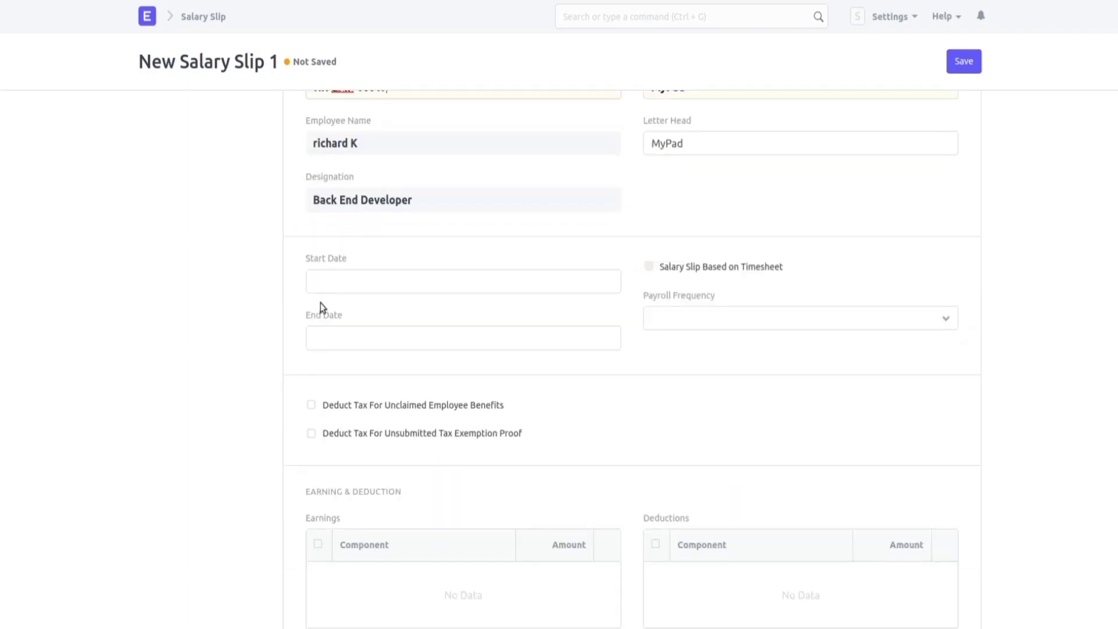
scroll(319, 308, down, 3)
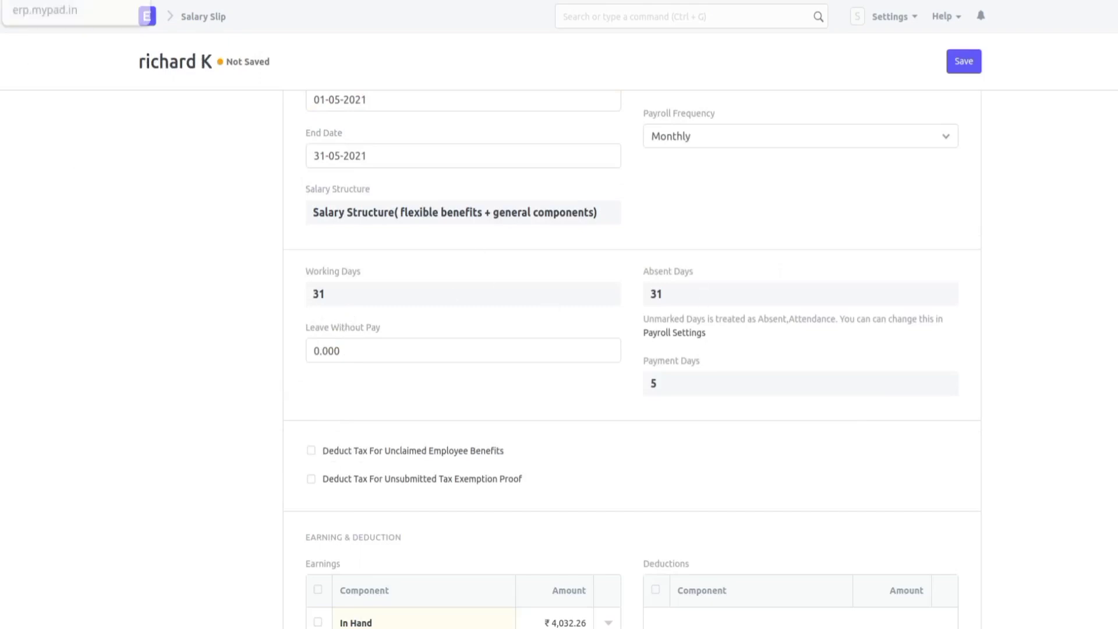
Step: In Payroll Settings, exclude holidays from total working days, set the half-day fraction of daily salary to 0.5 and save
click(674, 332)
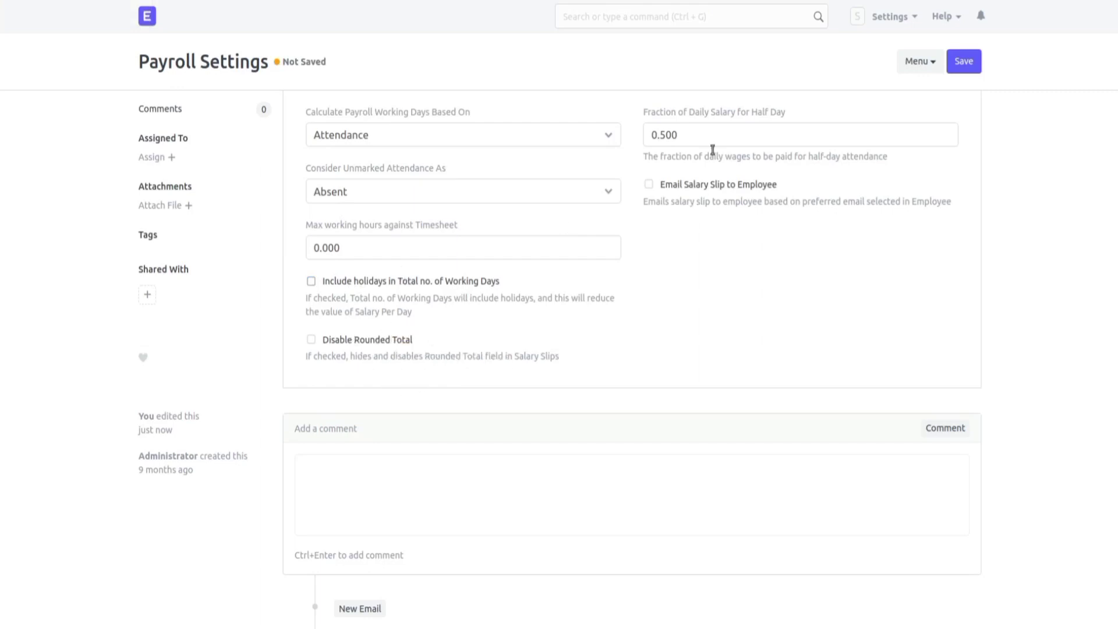
double_click(680, 128)
click(680, 128)
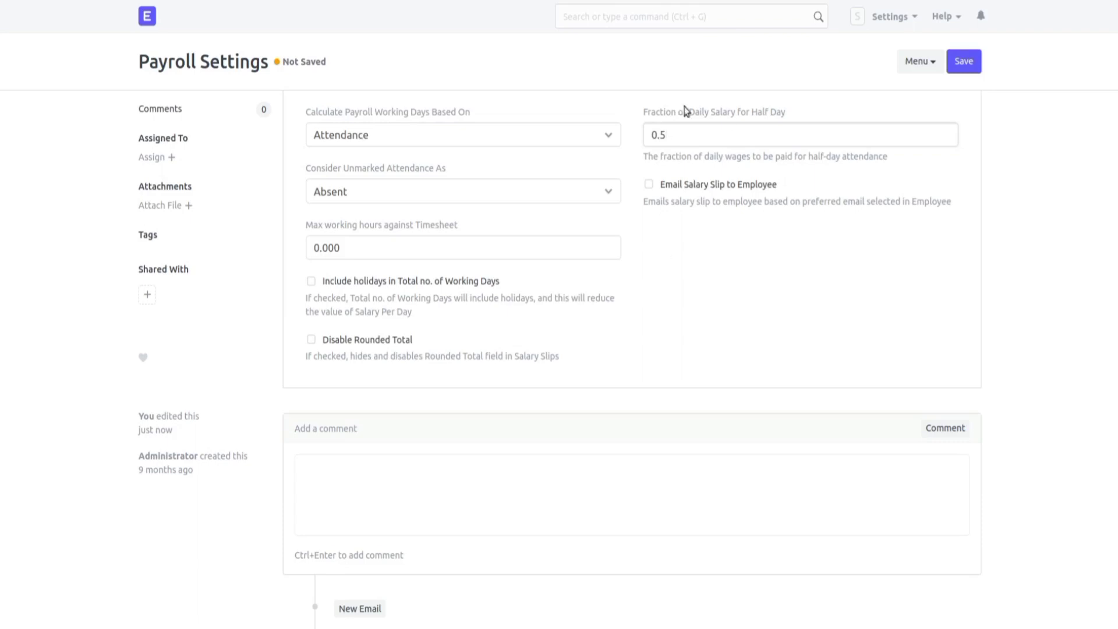
click(961, 61)
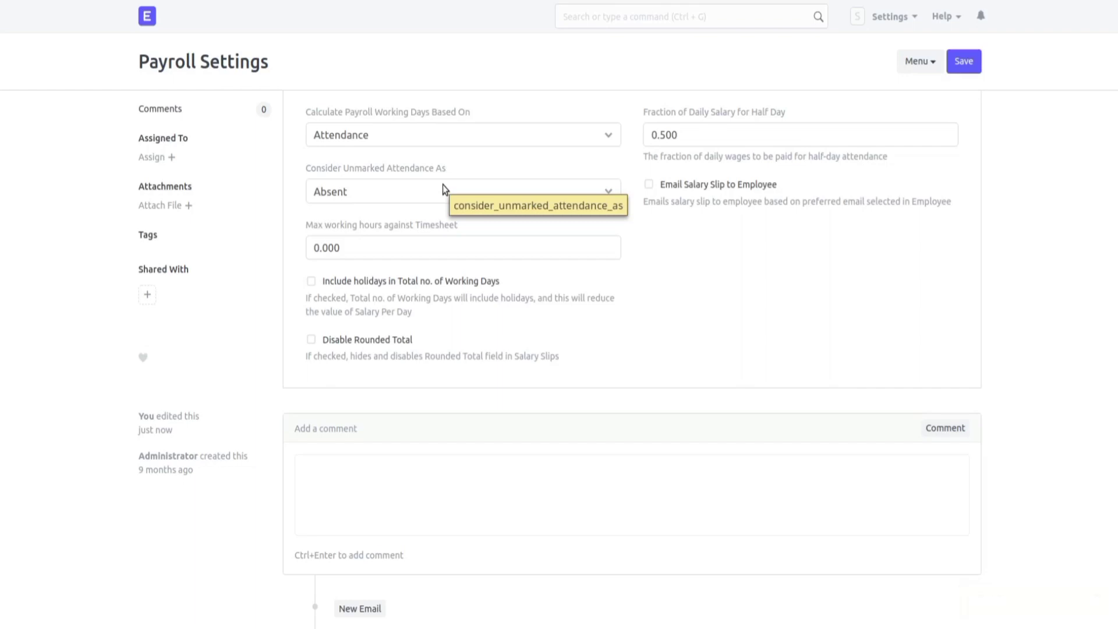
Step: Set the salary slip's start date to 01-04-2021 and check its working and payment days
key(XF86AudioMicMute)
key(ctrl+Tab)
key(XF86AudioMicMute)
scroll(138, 99, up, 4)
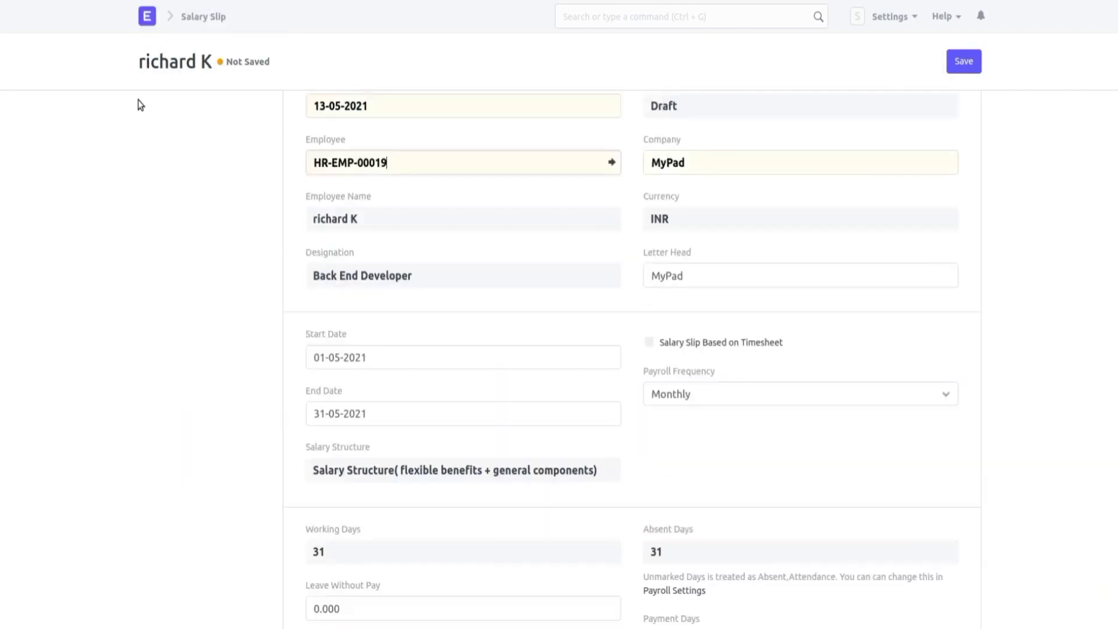
click(387, 365)
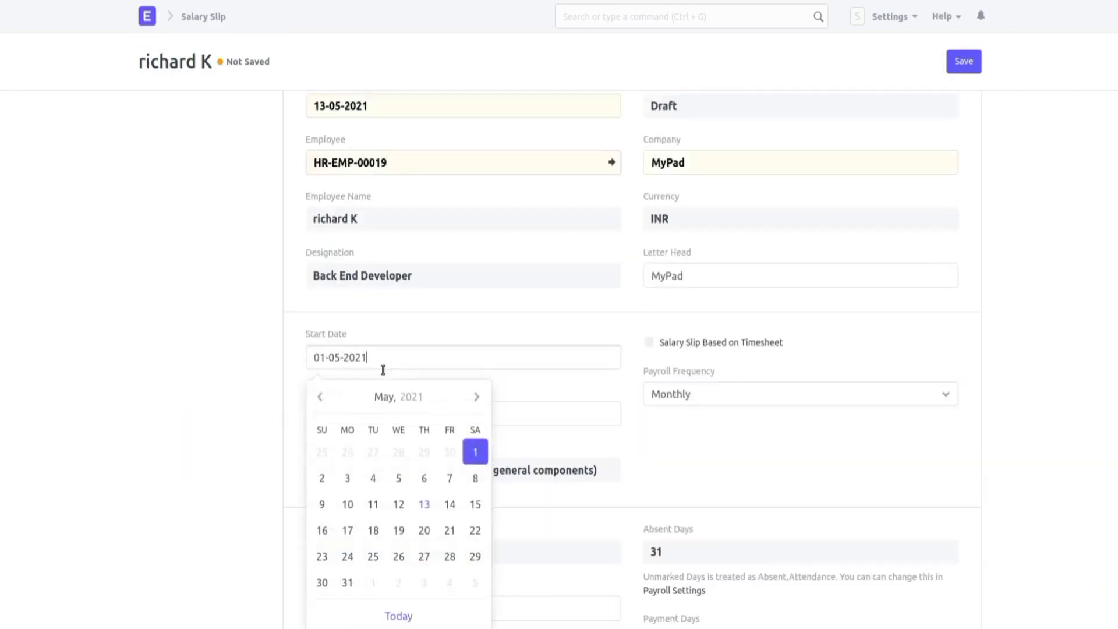
click(320, 396)
click(424, 451)
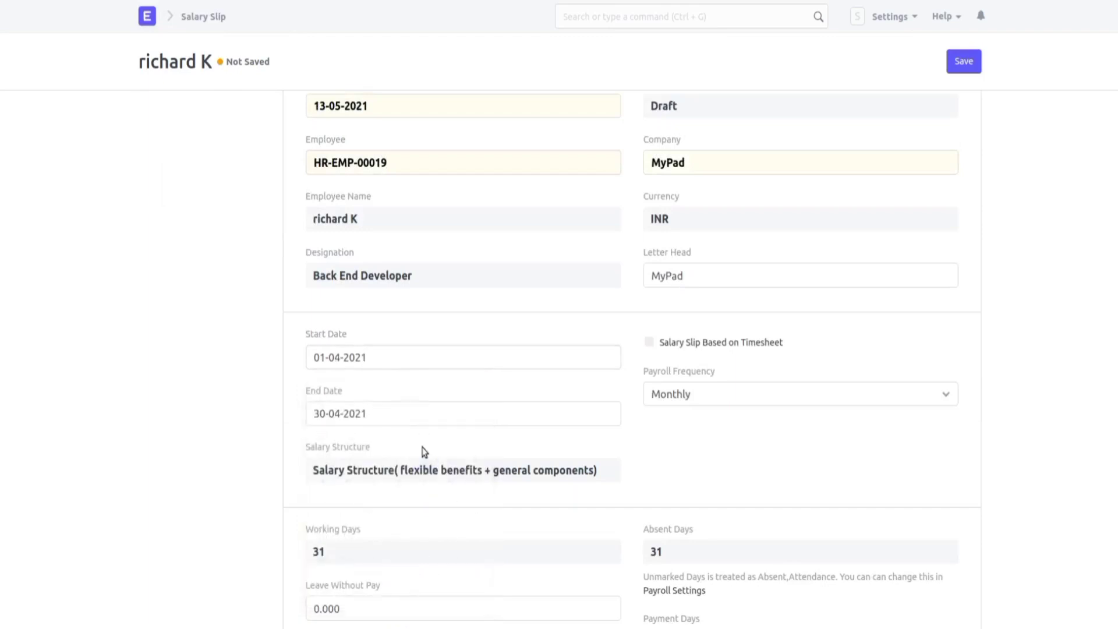
scroll(247, 407, down, 3)
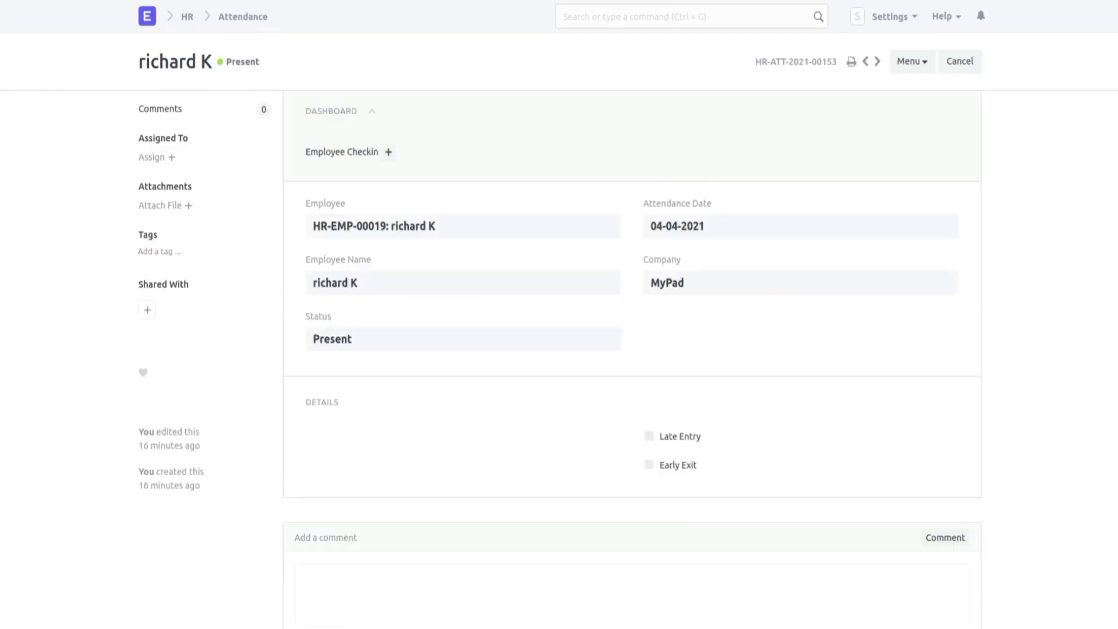
Step: Go back from the 04-04-2021 attendance record to the attendance list and consult the April 2021 calendar slide
key(alt+Left)
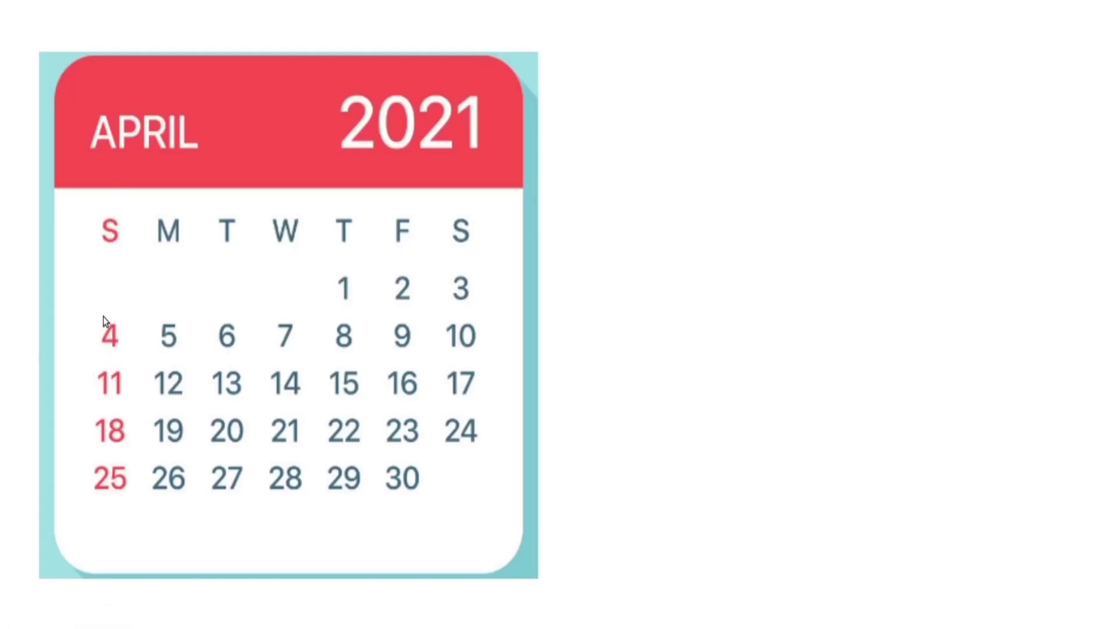
key(alt+Tab)
key(alt+Tab)
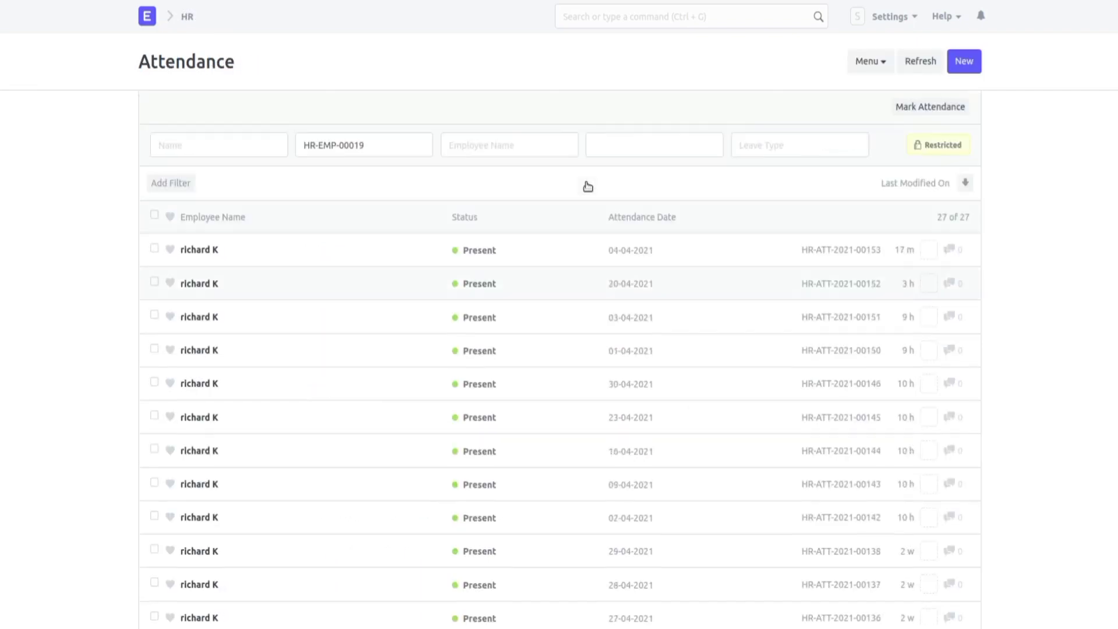
Step: Create a Present attendance record for the employee dated 11-04-2021, save it and submit it permanently
click(962, 70)
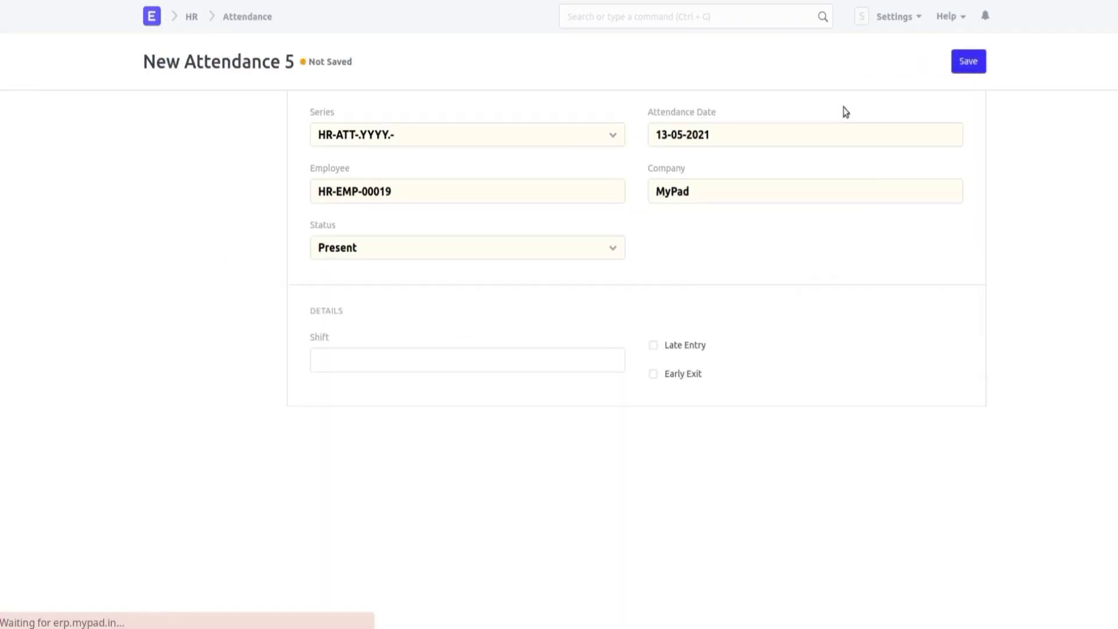
drag(728, 155, 768, 129)
click(774, 129)
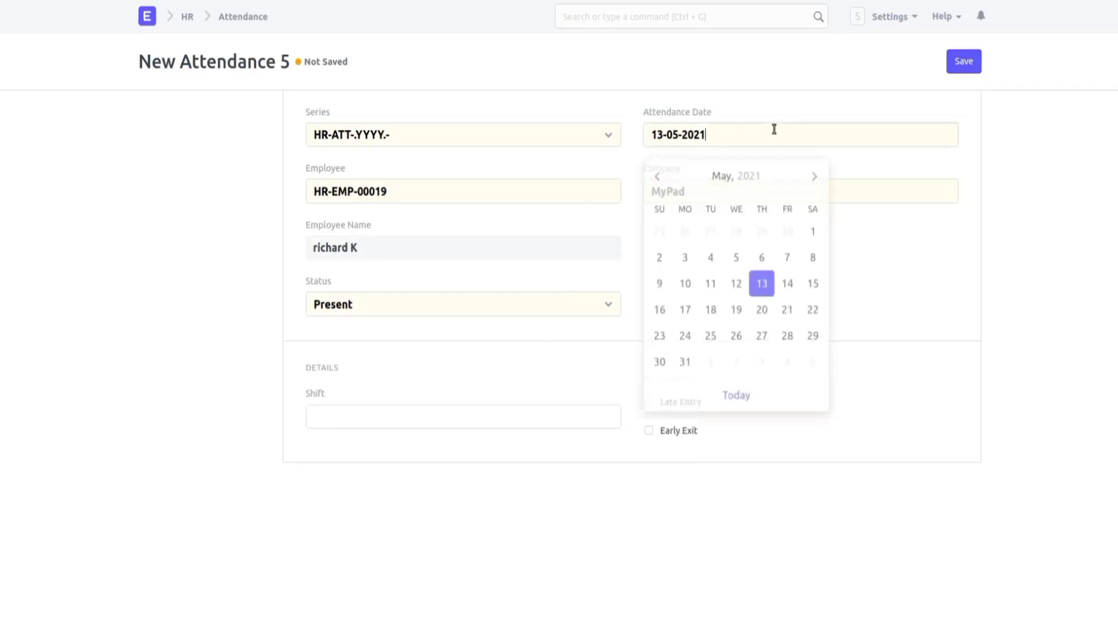
click(658, 174)
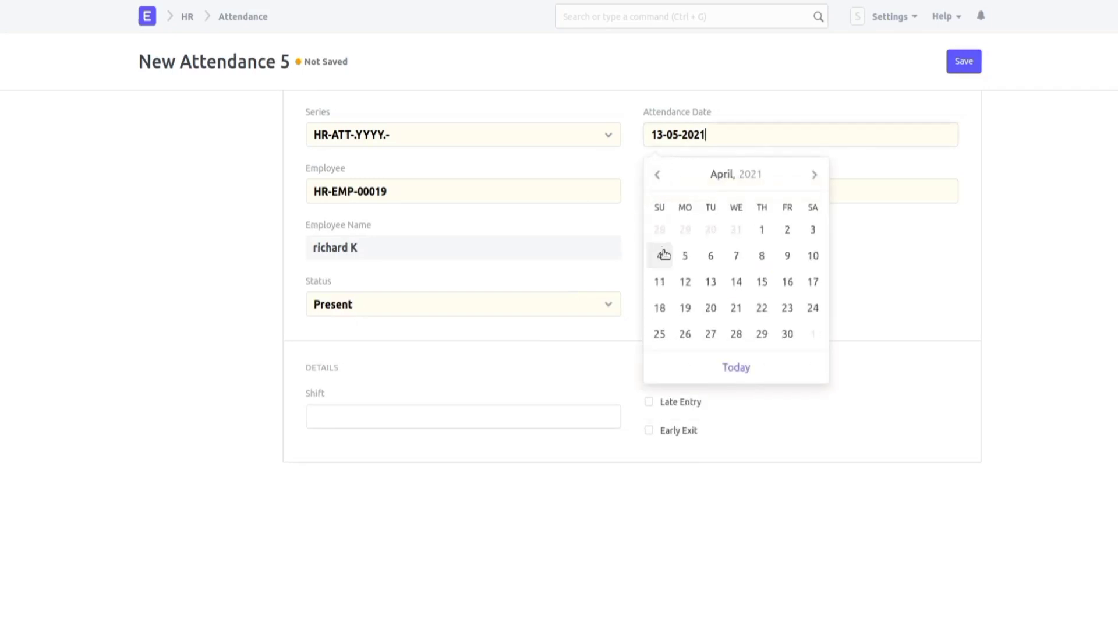
click(660, 282)
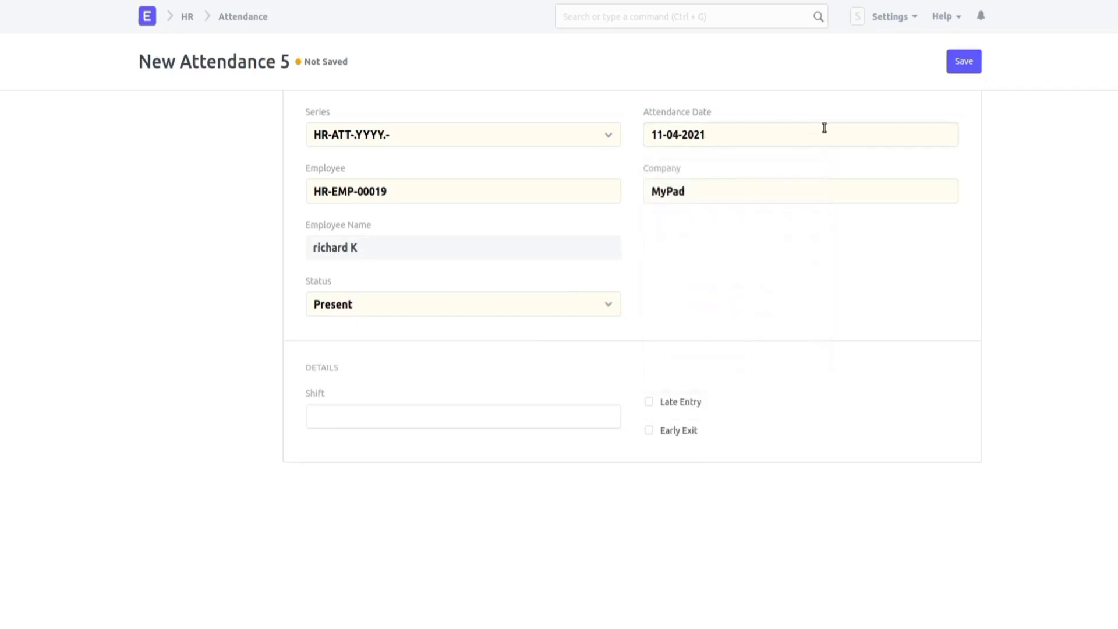
click(974, 62)
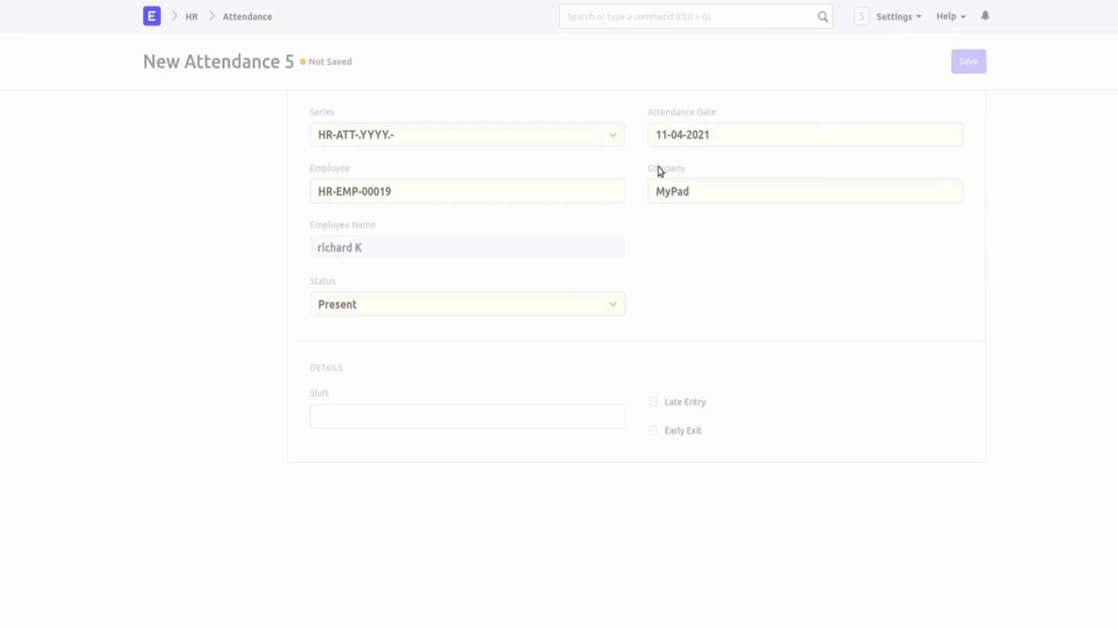
click(959, 61)
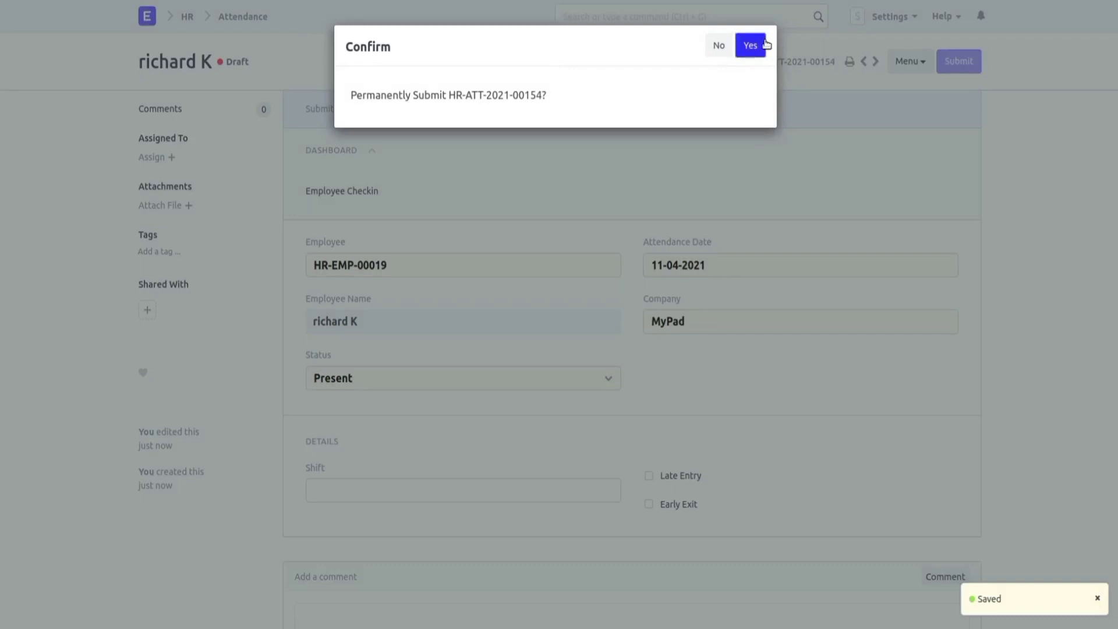
click(756, 45)
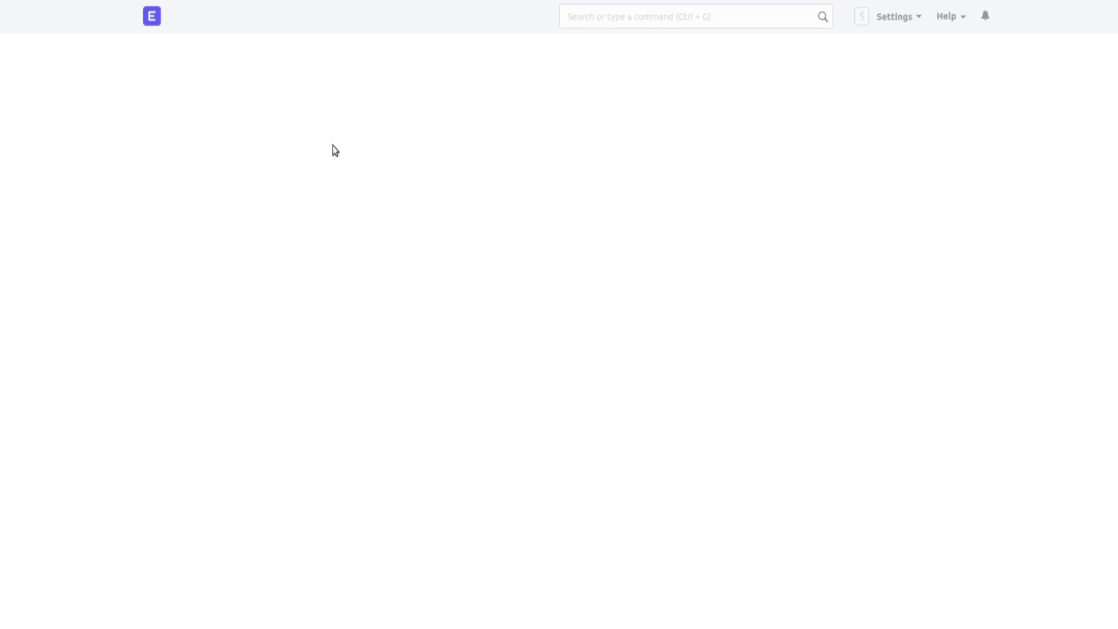
Step: Select the employee on the new salary slip, set the start date to 01-04-2021 and check its payment days and earnings
click(333, 194)
text(rich)
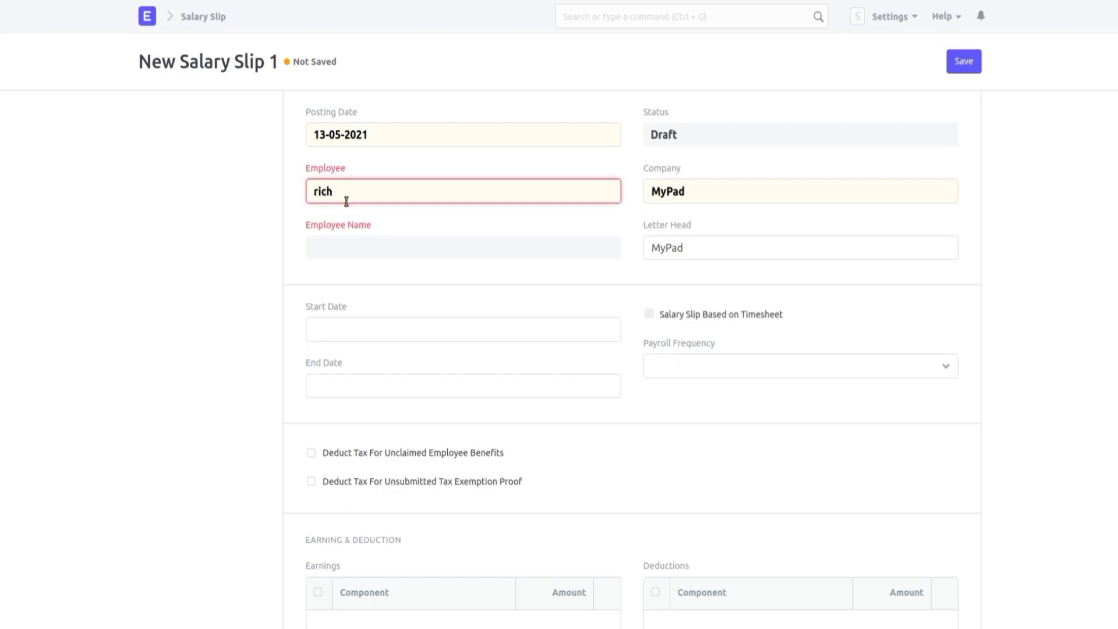
click(350, 220)
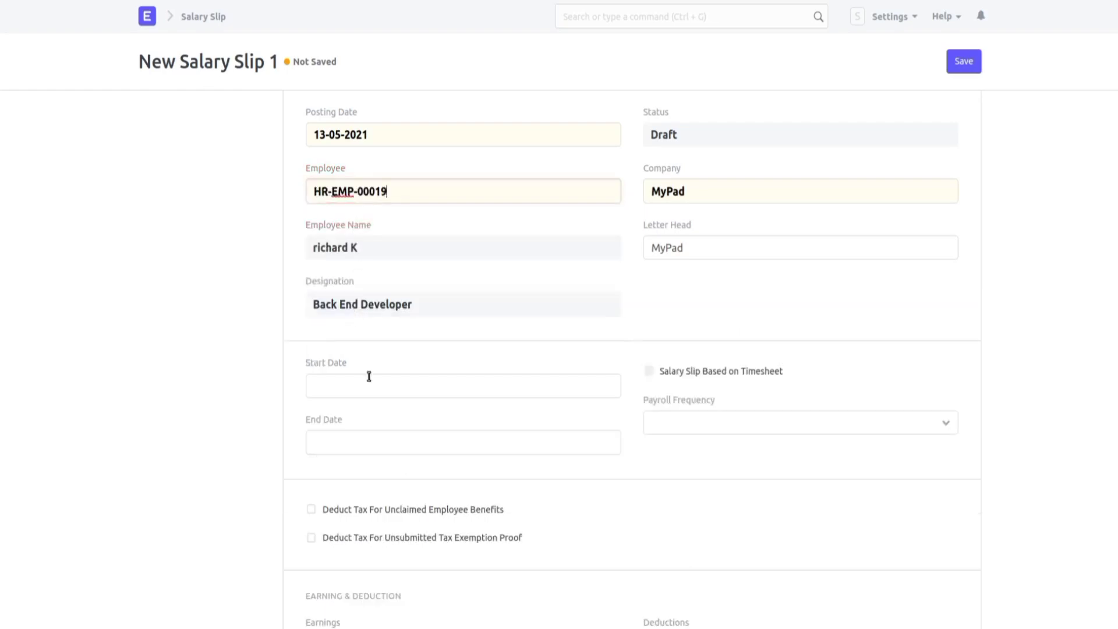
click(369, 377)
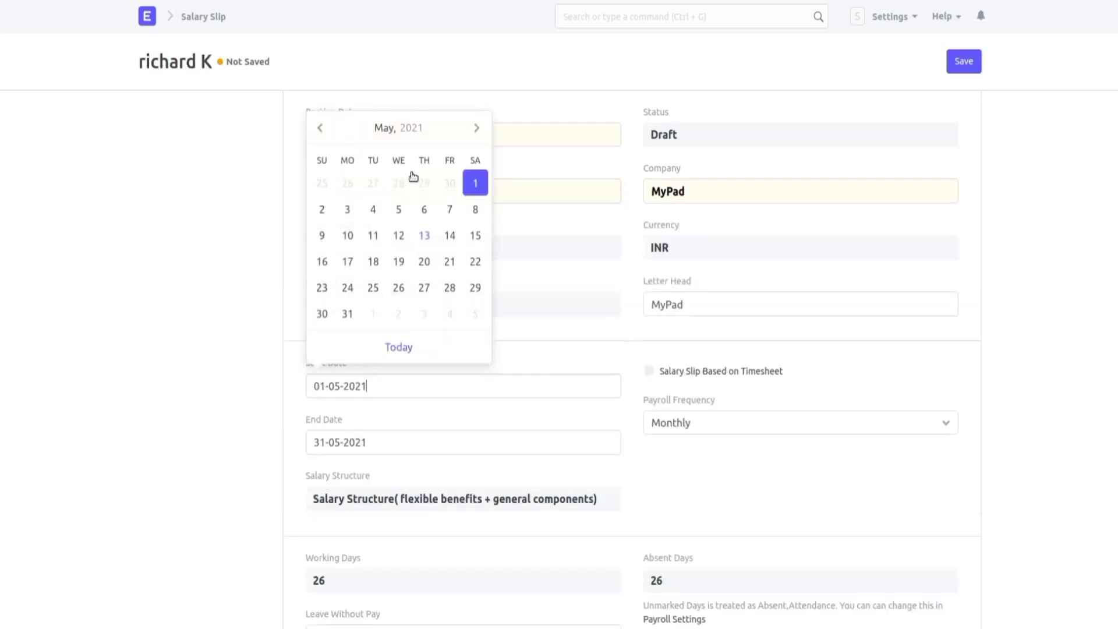
click(322, 126)
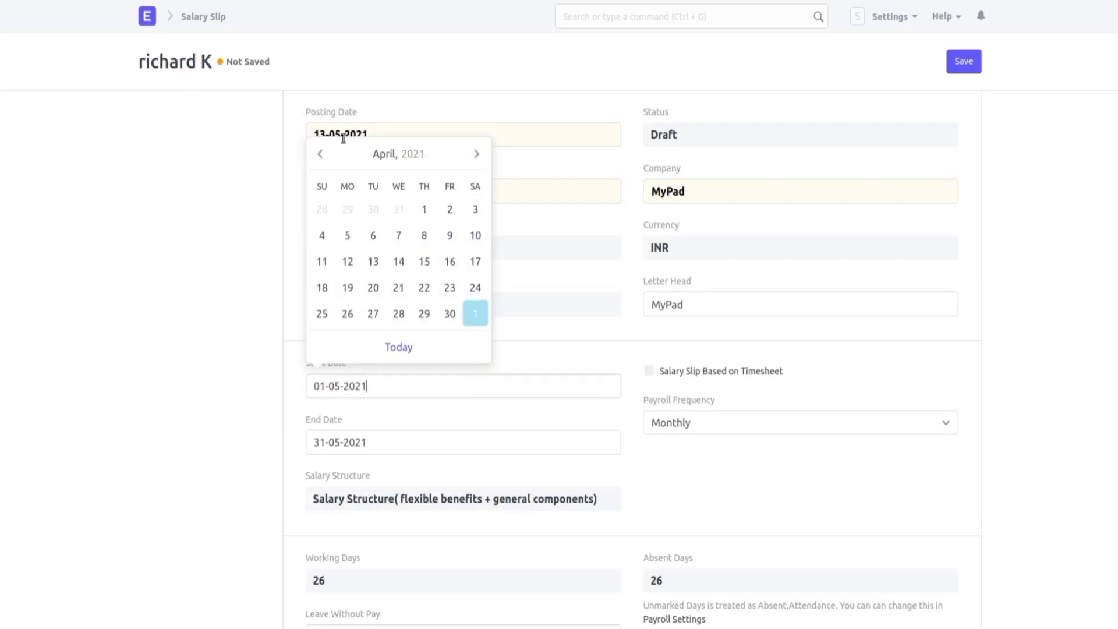
click(422, 211)
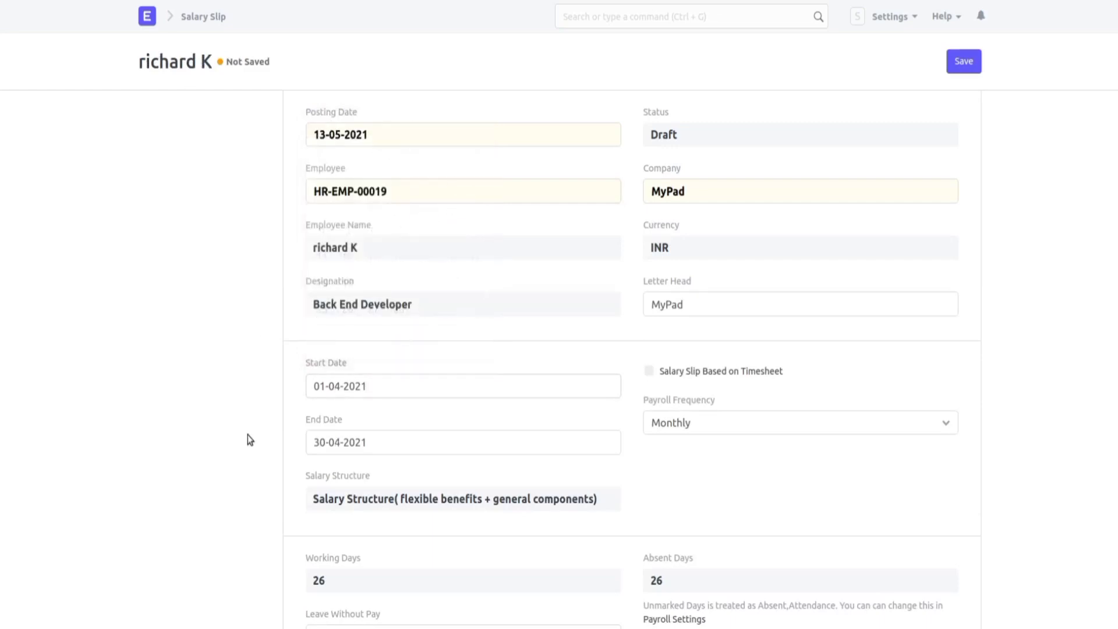
scroll(247, 434, down, 4)
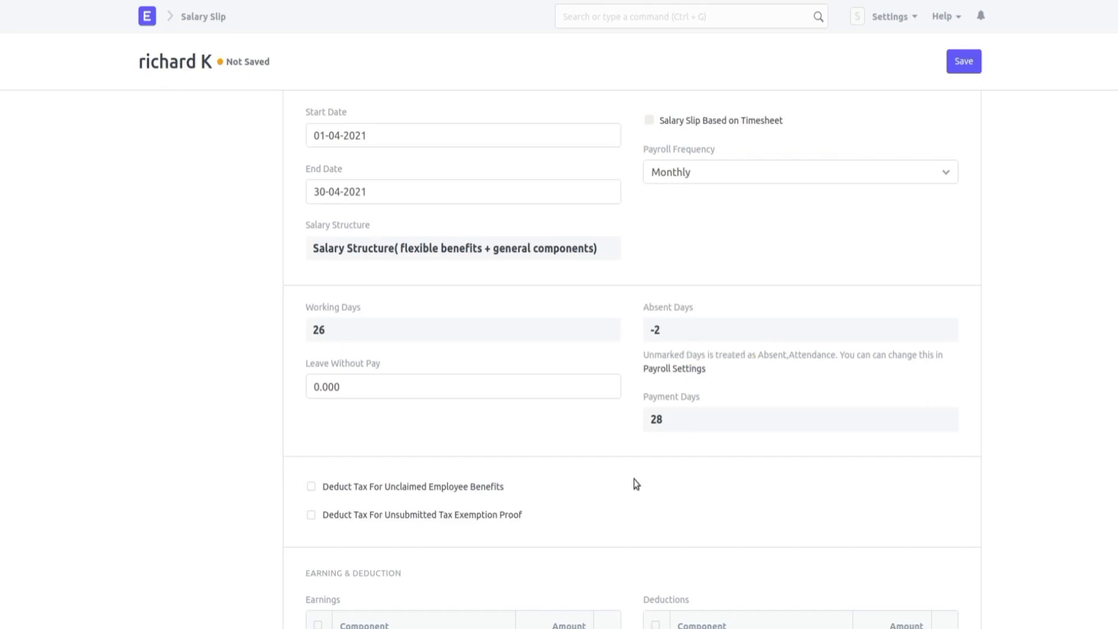
scroll(663, 420, down, 4)
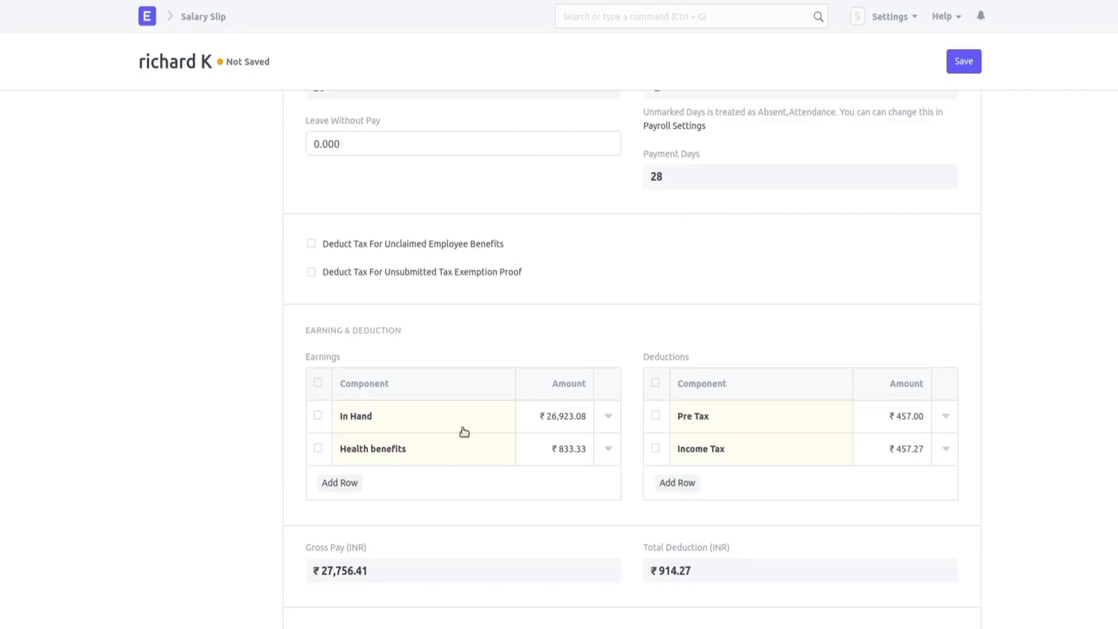
Step: Inspect the In Hand salary component's settings and formula section, and return to its row in the salary slip's earnings
click(500, 426)
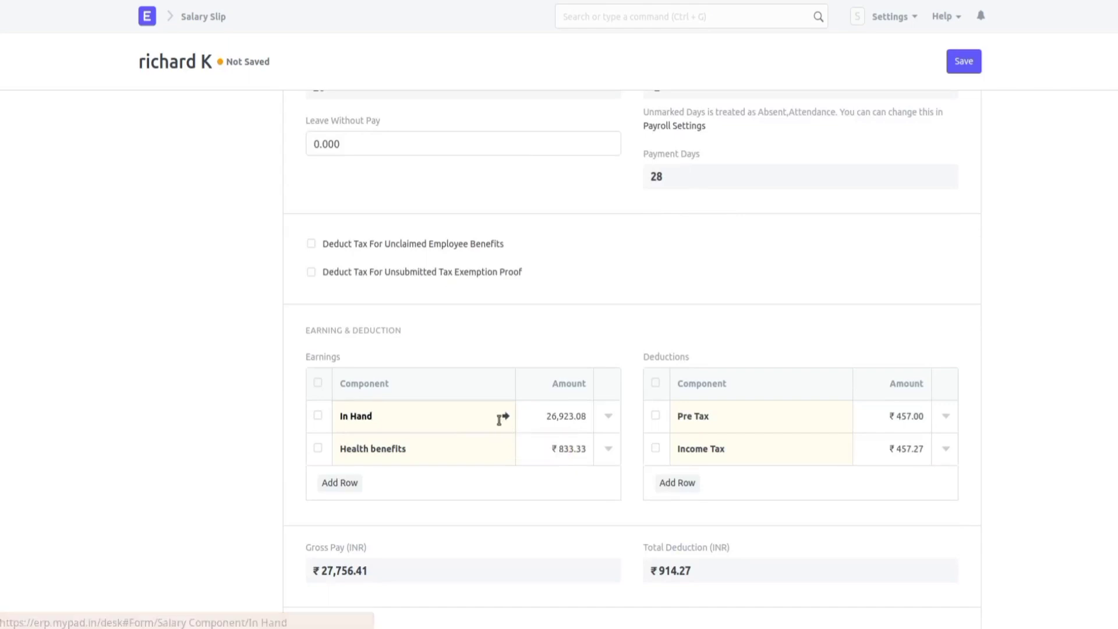
click(506, 418)
scroll(510, 355, down, 5)
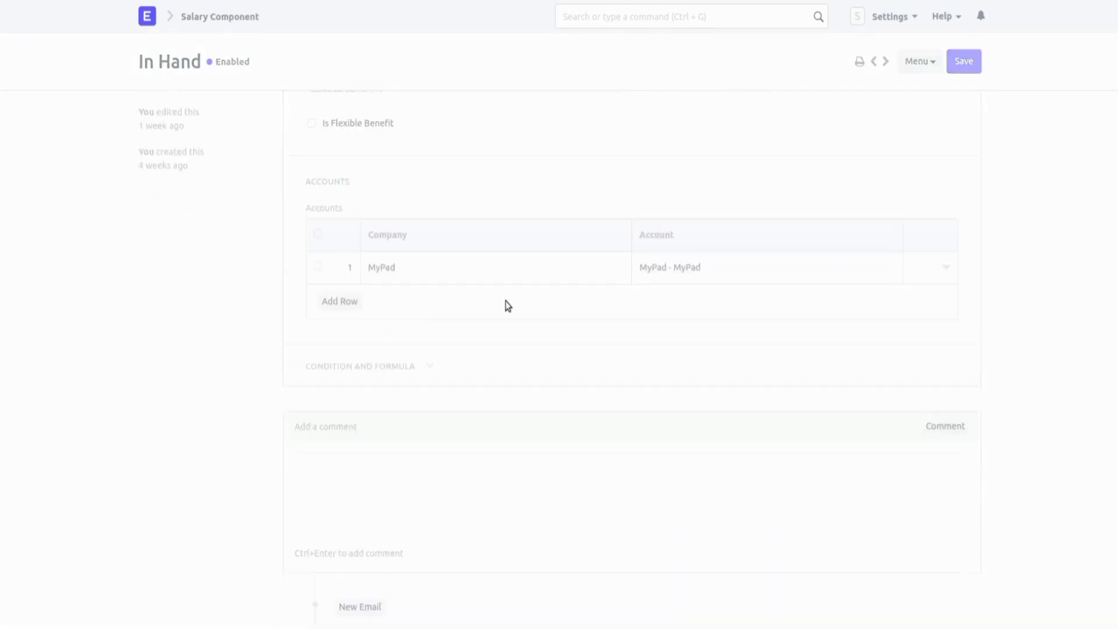
click(375, 367)
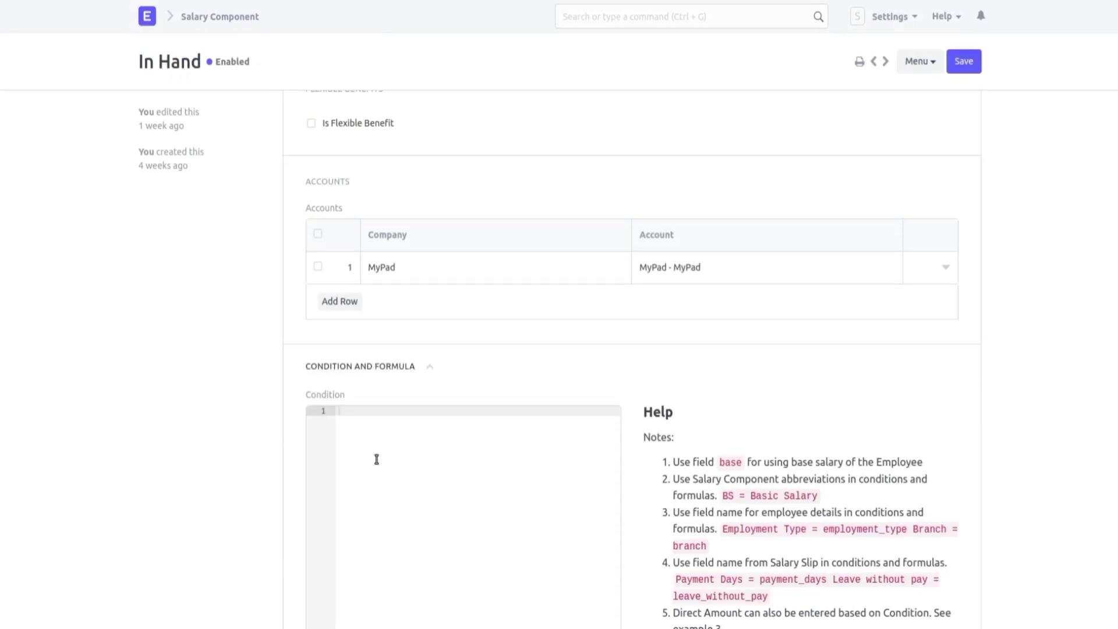
scroll(373, 465, down, 5)
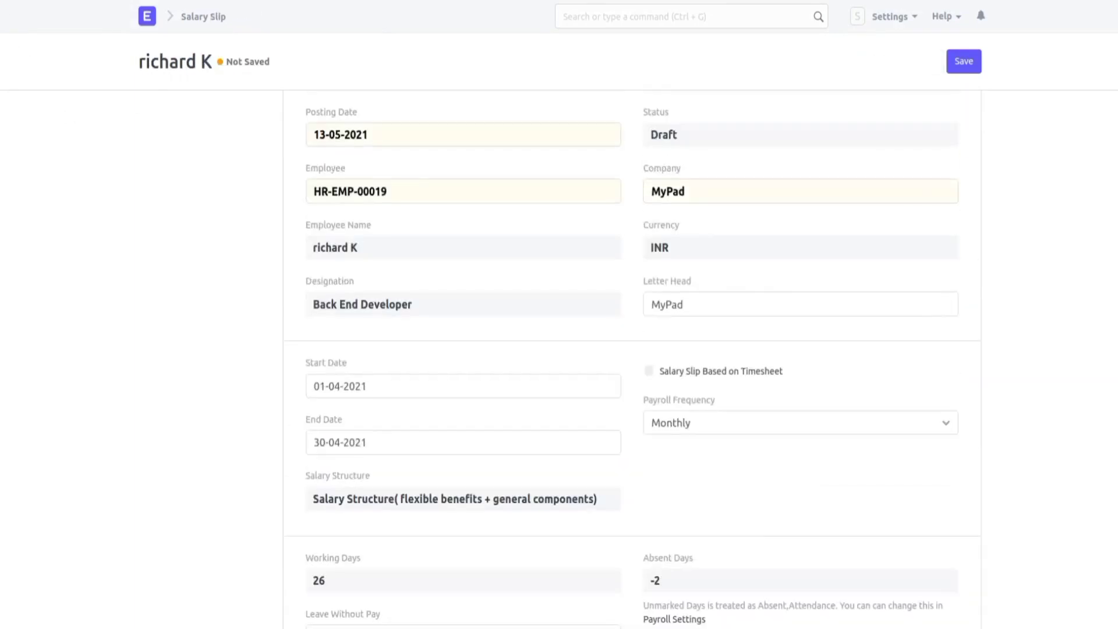
scroll(78, 169, down, 7)
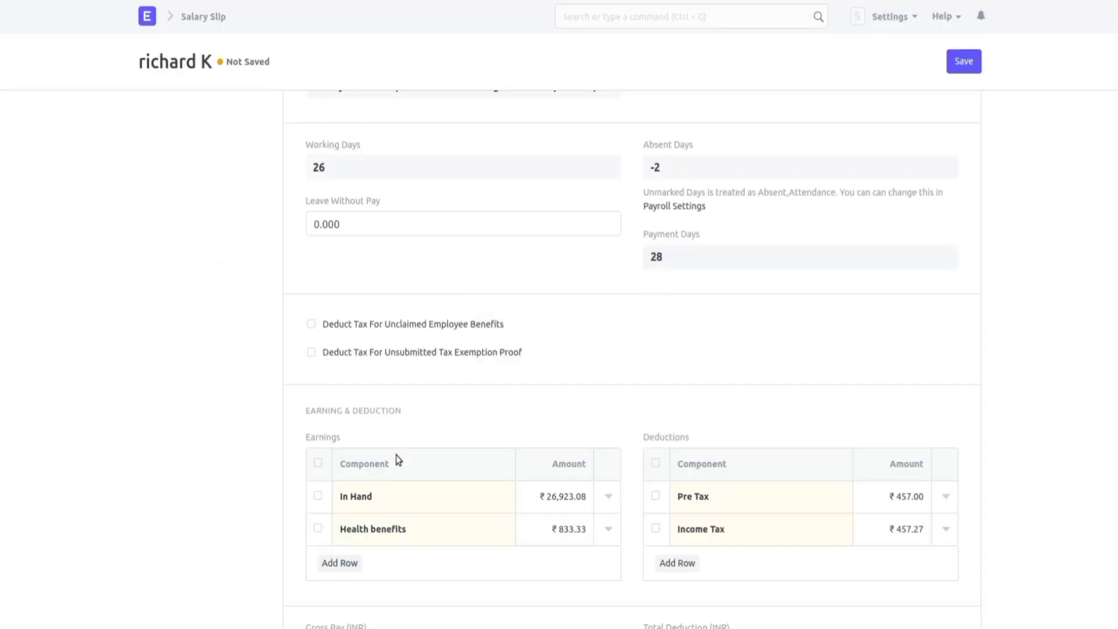
click(398, 498)
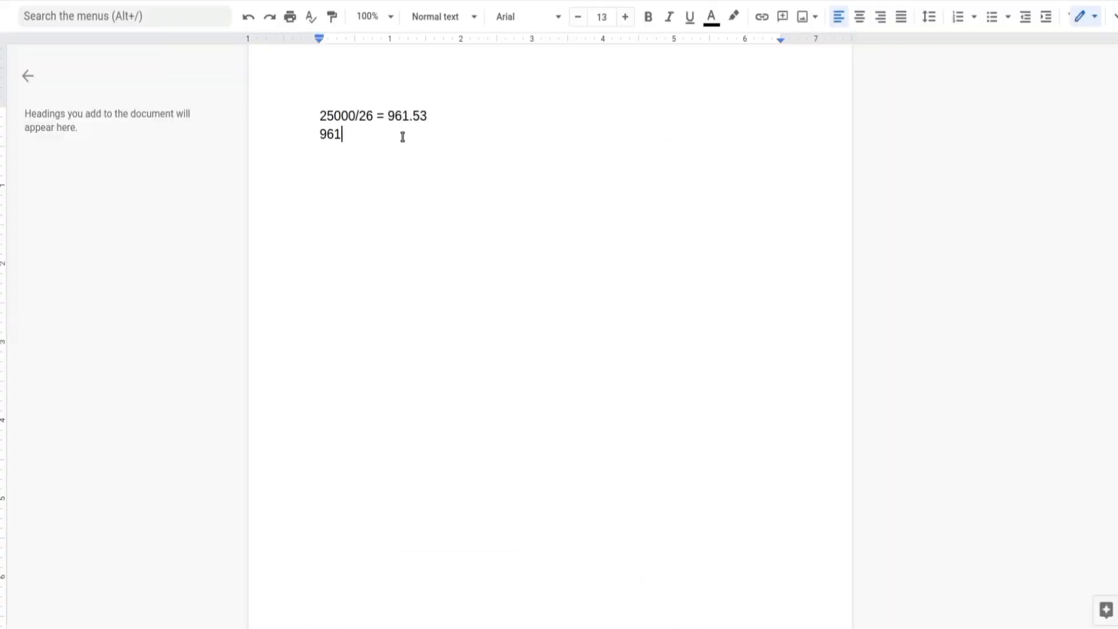
Step: Complete the second calculation line as "961.53 * 2=1923.06" and add the line "25000 + 1923.06" in the document
text(.53 *)
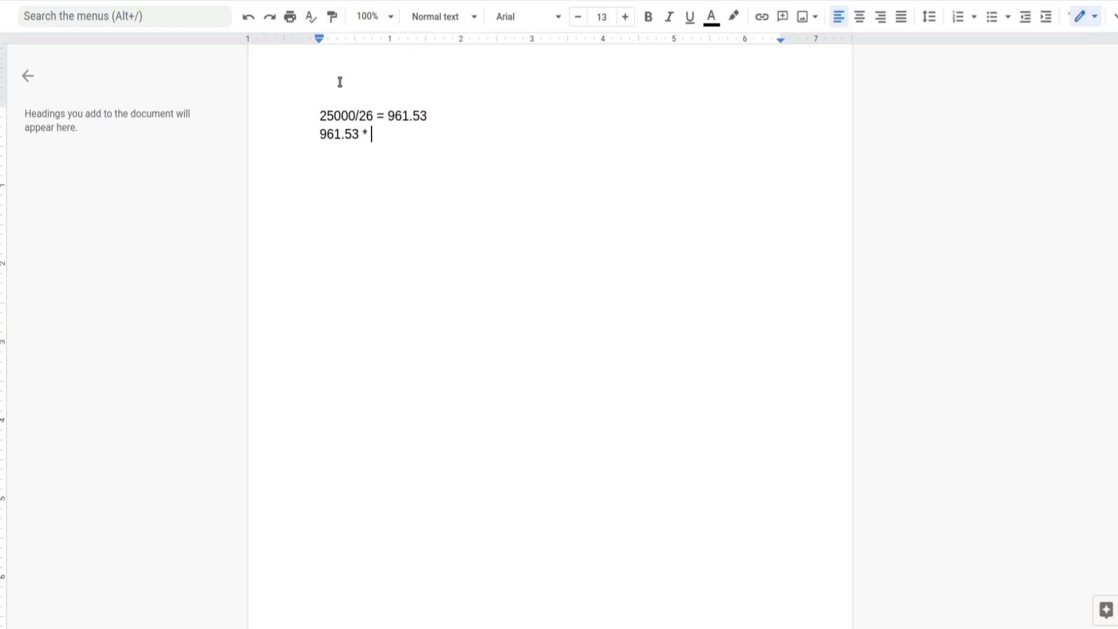
text(2)
text(=1923.06)
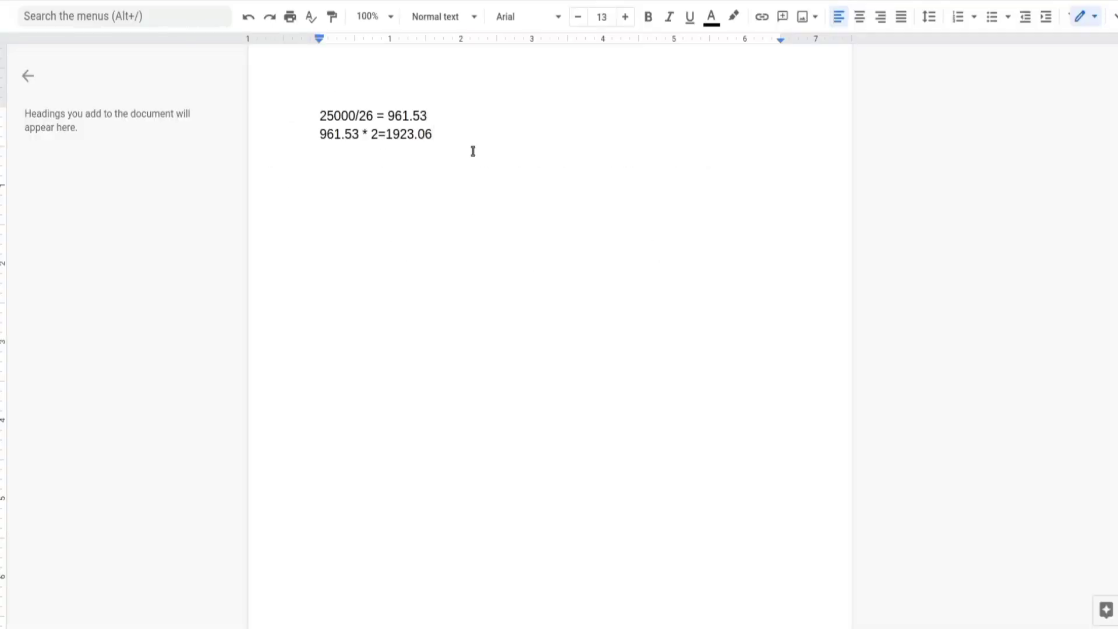
key(Return)
text(25000 + 1923.06)
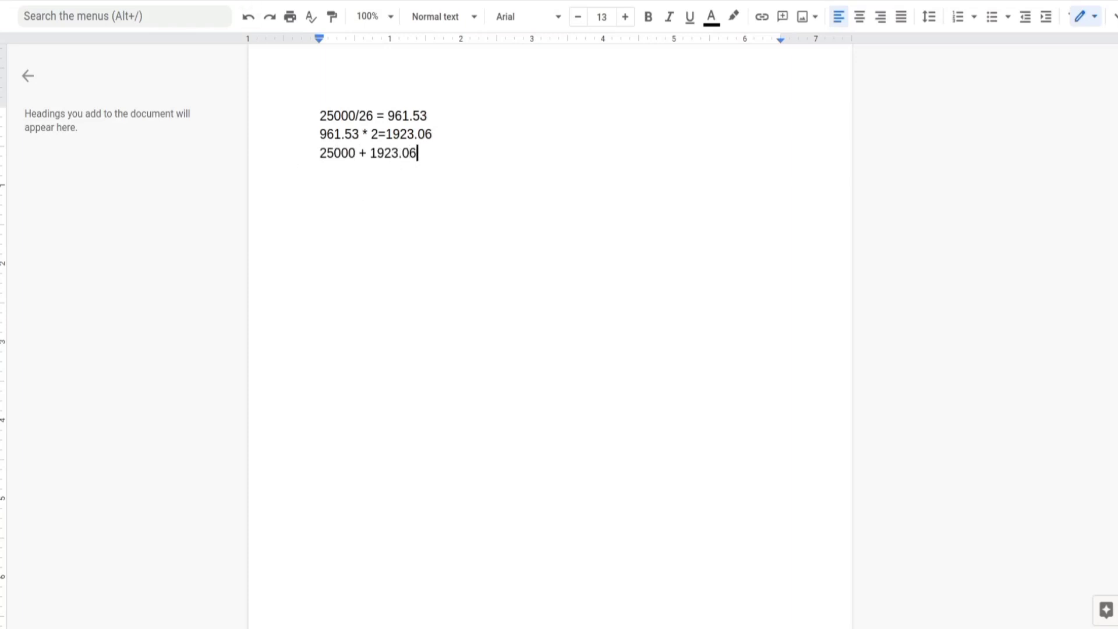
Step: Complete the last calculation line with the result "= 26,923" and highlight that result
key(alt+Tab)
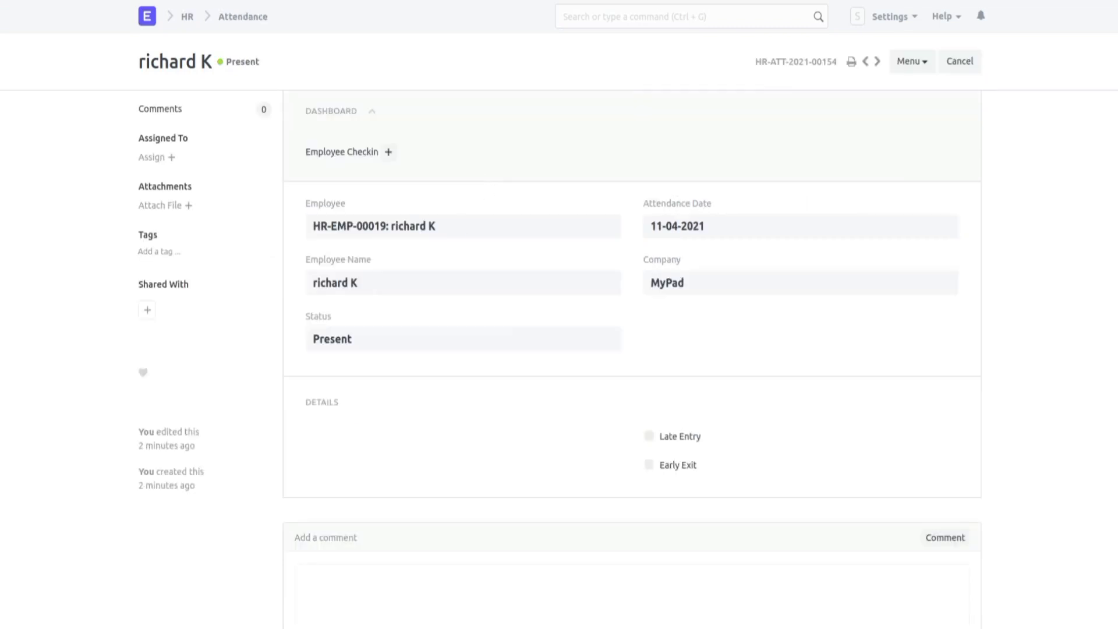
key(alt+Tab)
click(406, 161)
text(= 2)
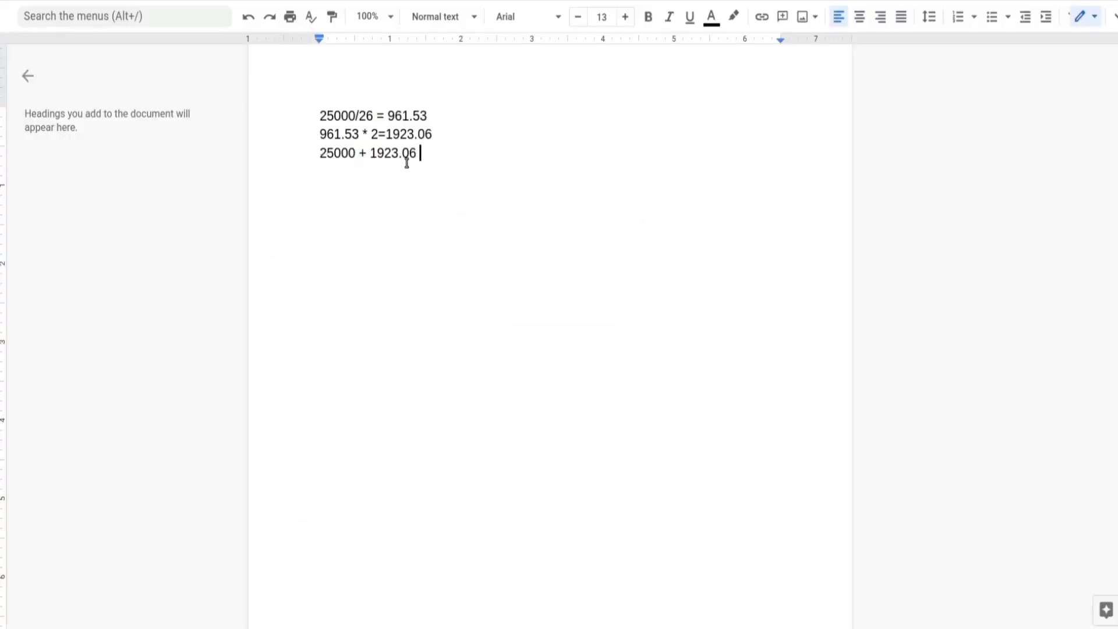
text(6,923)
double_click(440, 157)
drag(481, 154, 431, 153)
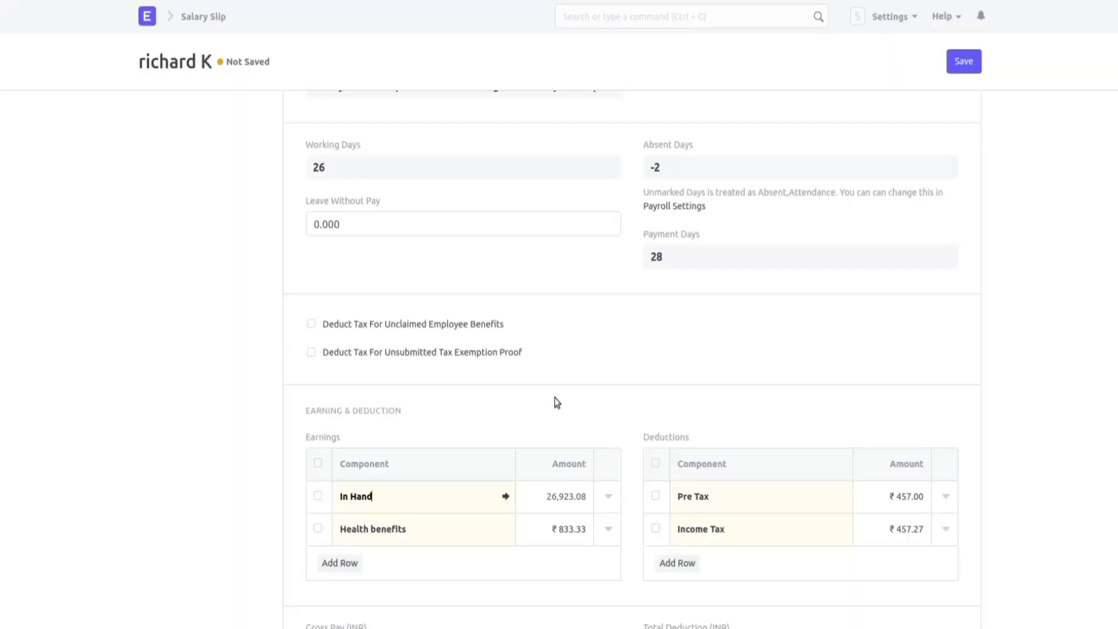
Step: Inspect the Health benefits component's settings from the salary slip's earnings, and return to the slip to review its earnings and net pay
scroll(537, 407, down, 2)
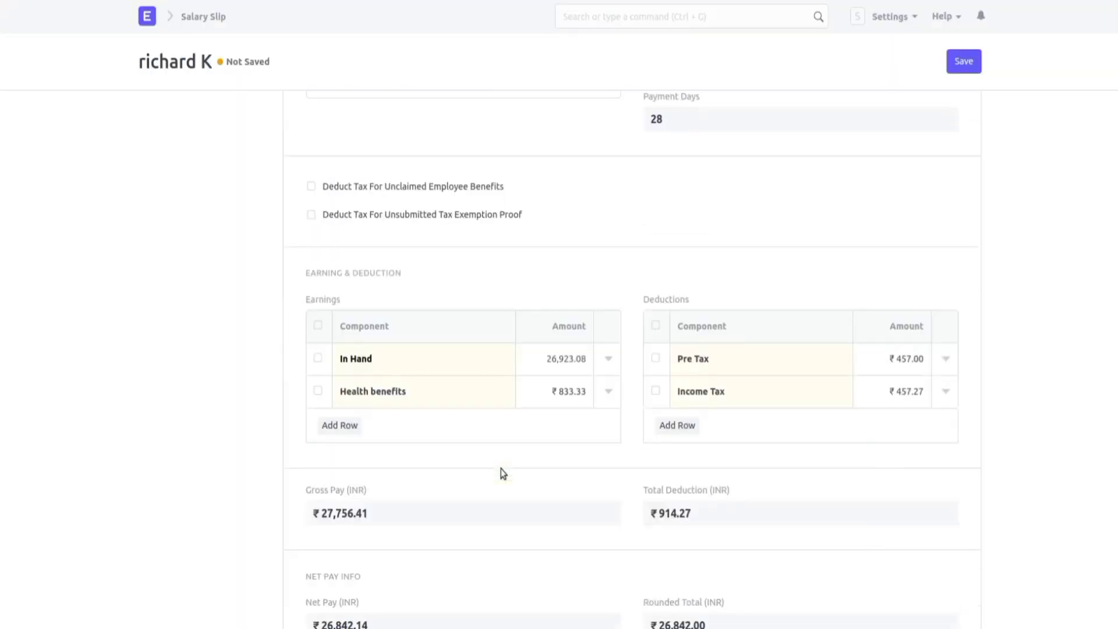
click(508, 398)
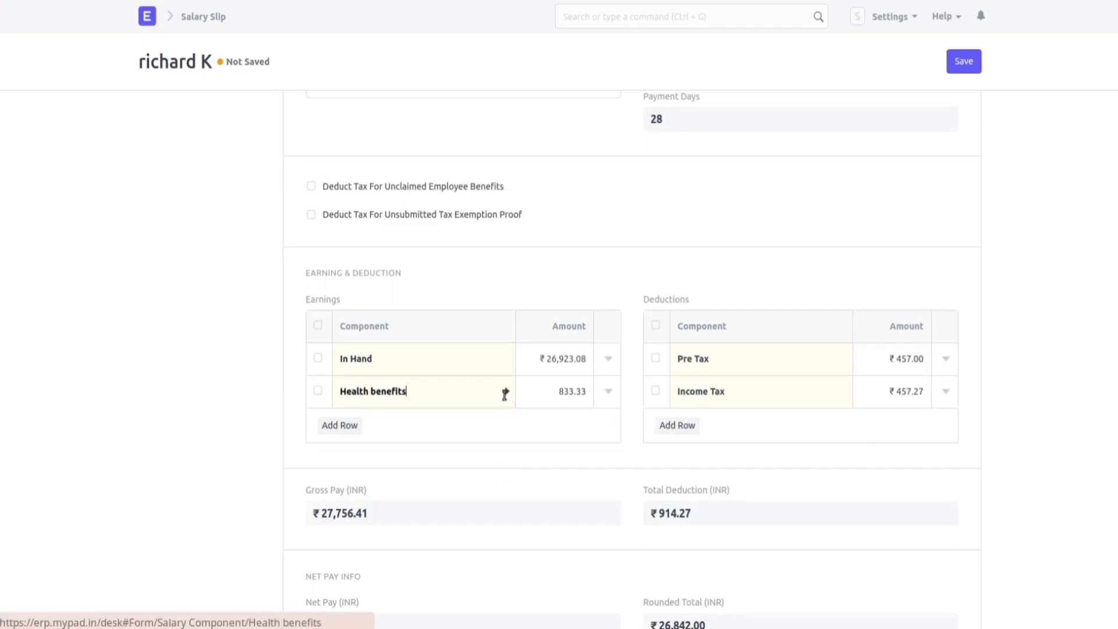
click(505, 393)
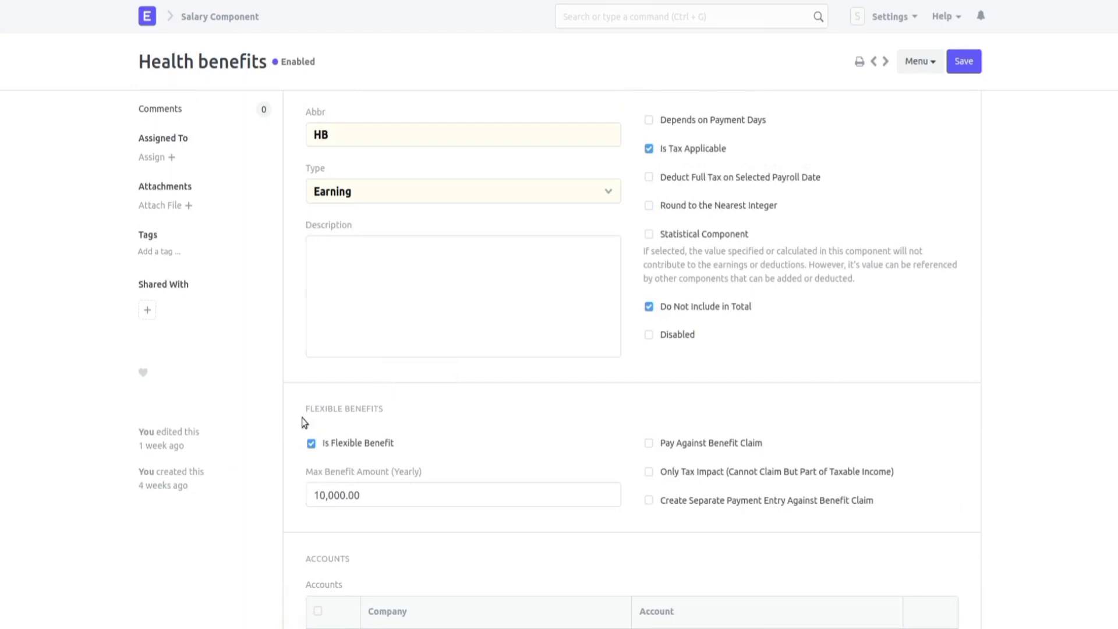
key(alt+Left)
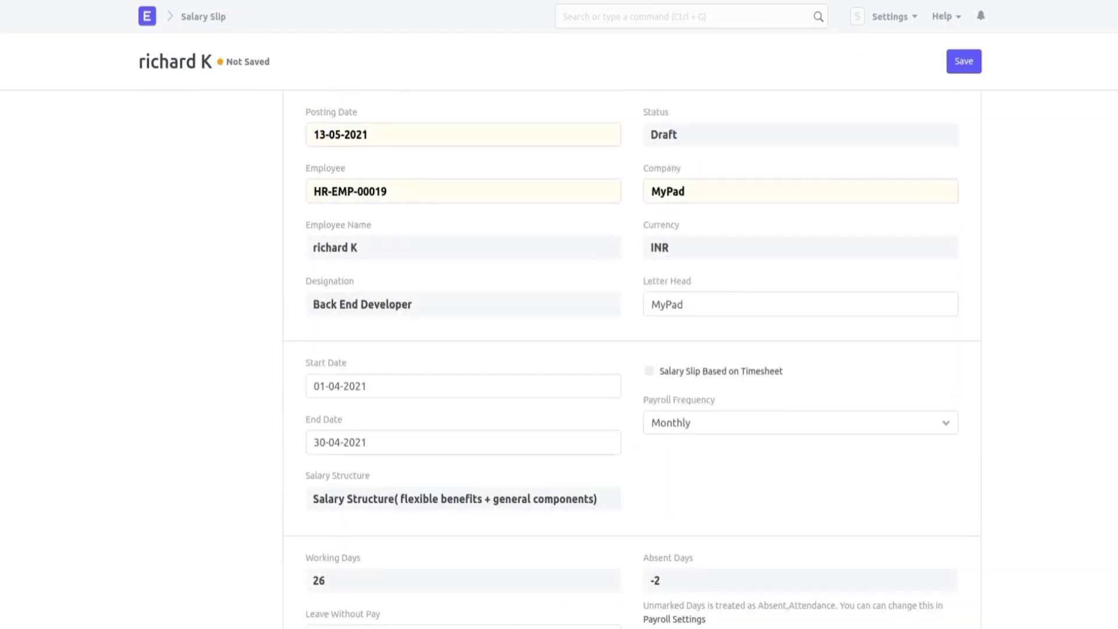
scroll(237, 294, down, 3)
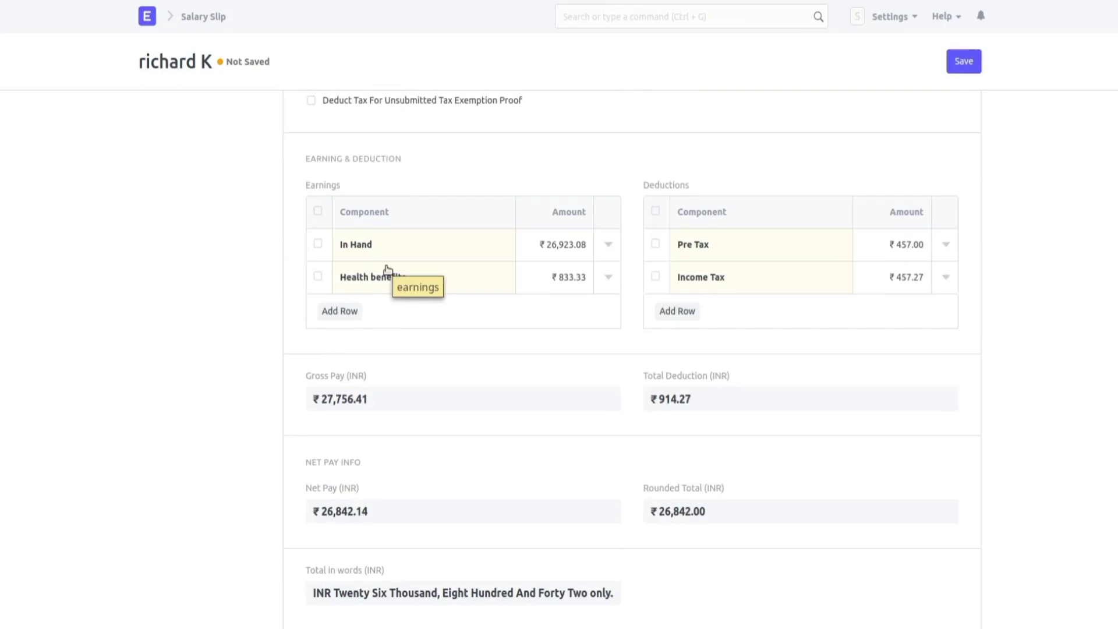
scroll(387, 269, up, 5)
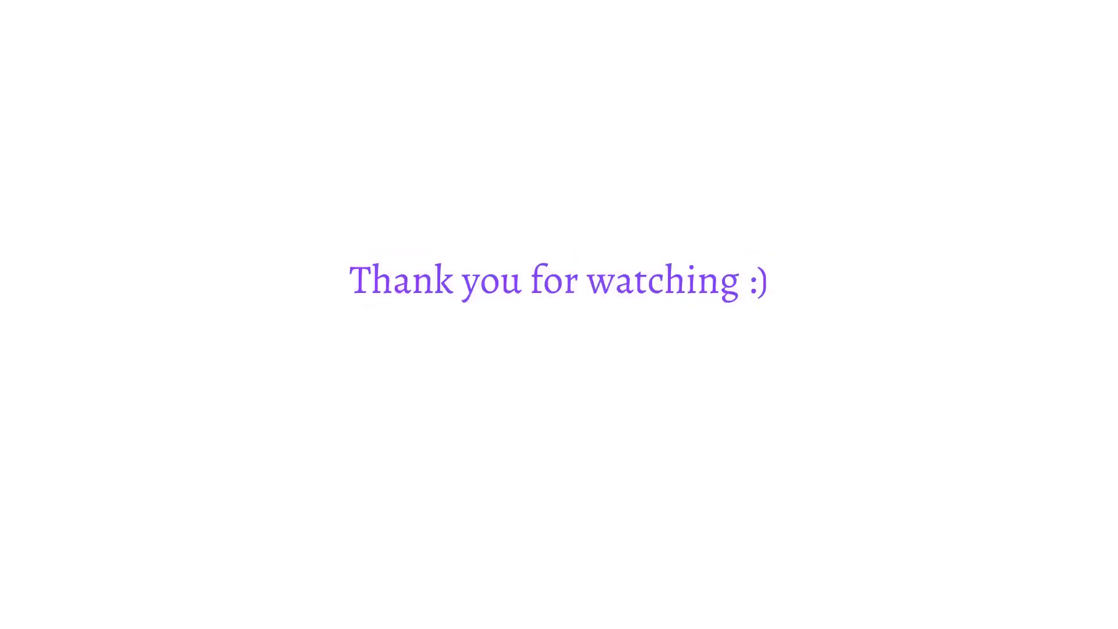